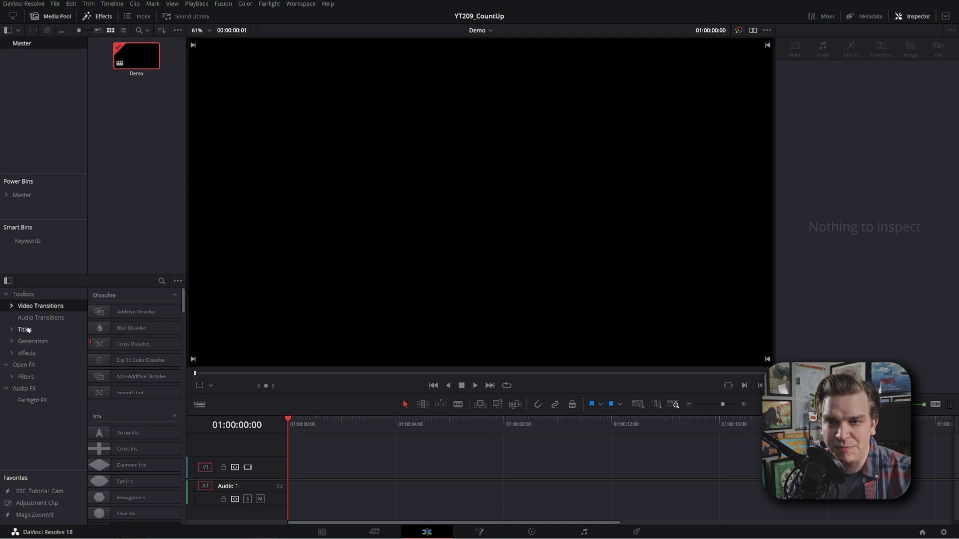
Step: Place a Text+ title from the Titles presets onto video track V1 and select it
left_click(26, 330)
left_click_drag(125, 392, 308, 491)
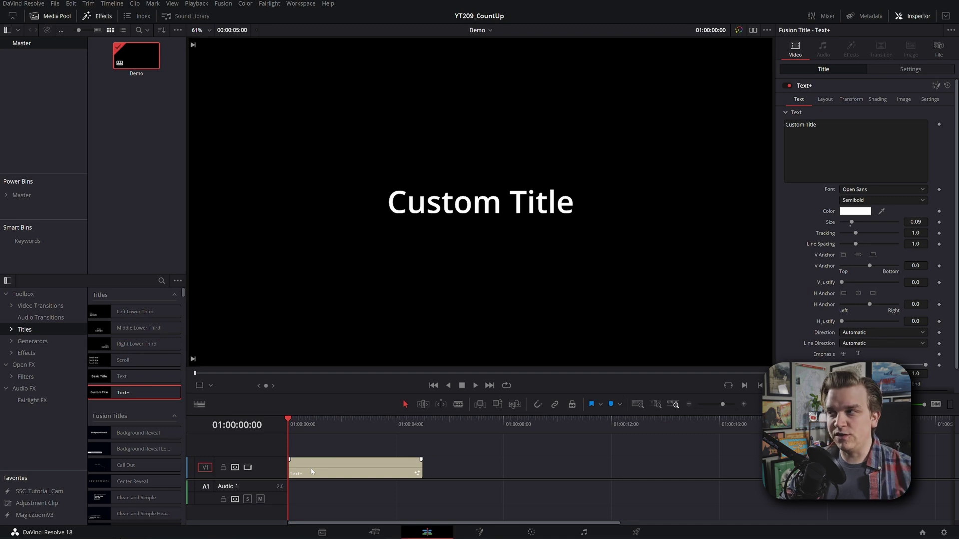
left_click(317, 470)
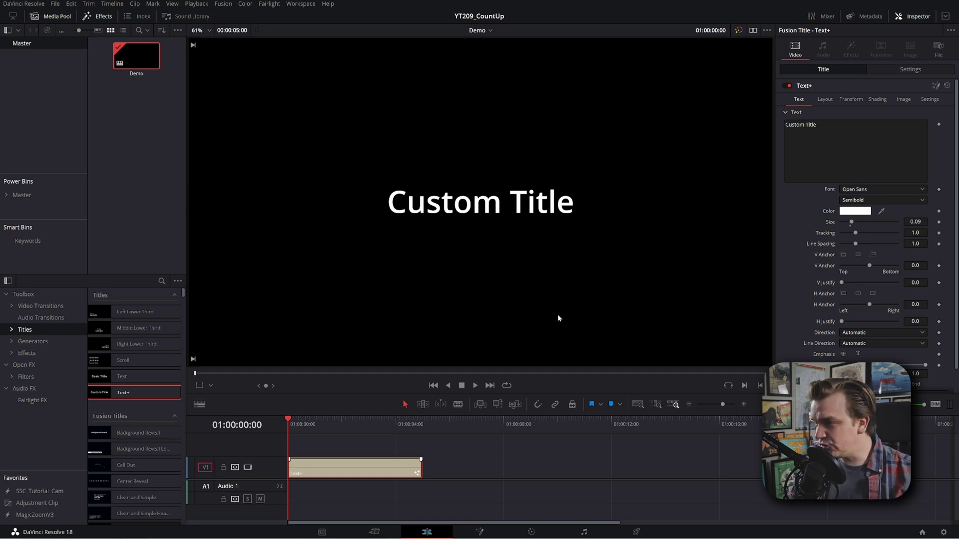
left_click(935, 86)
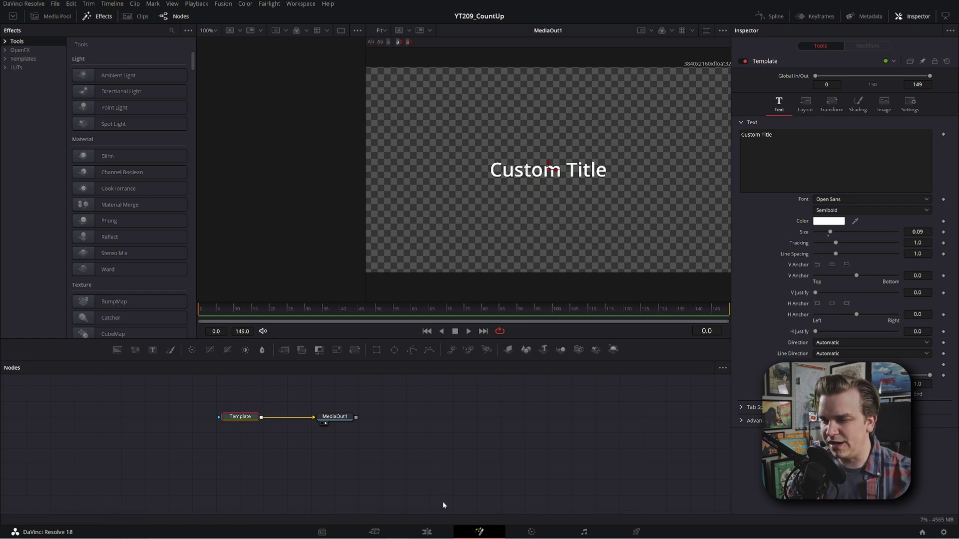
left_click(426, 532)
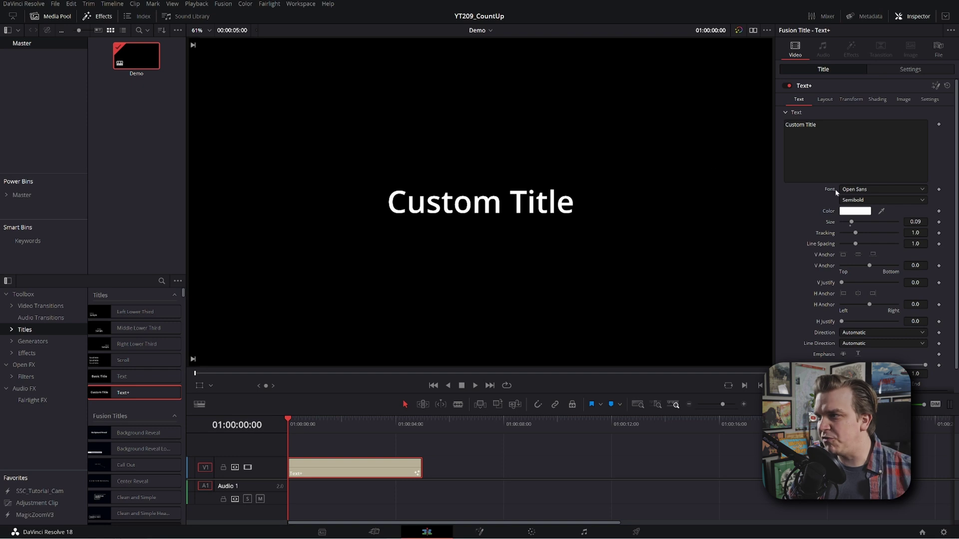
Step: Enable shading element 2, Red Outline, with Thickness raised to 0.0567
left_click(879, 99)
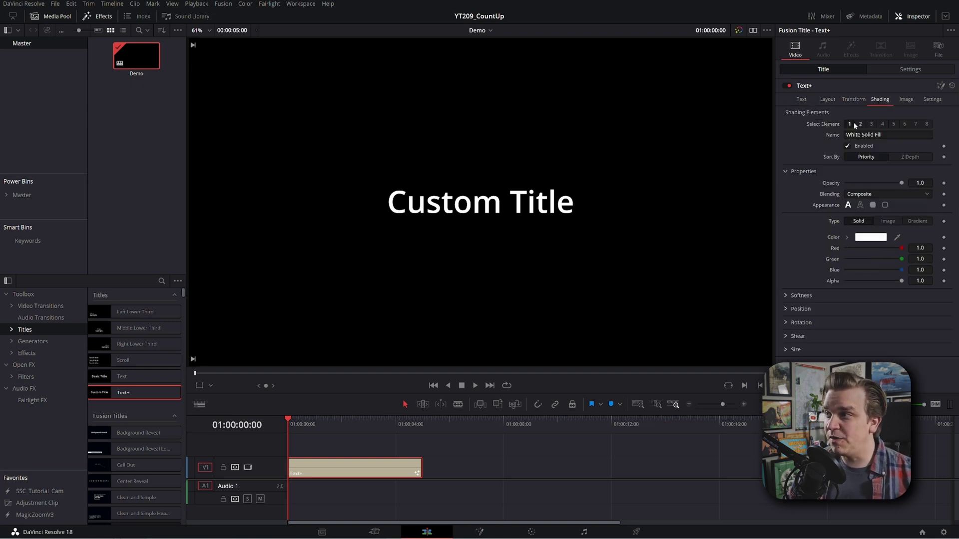
left_click(859, 124)
left_click(855, 145)
left_click_drag(857, 216, 877, 215)
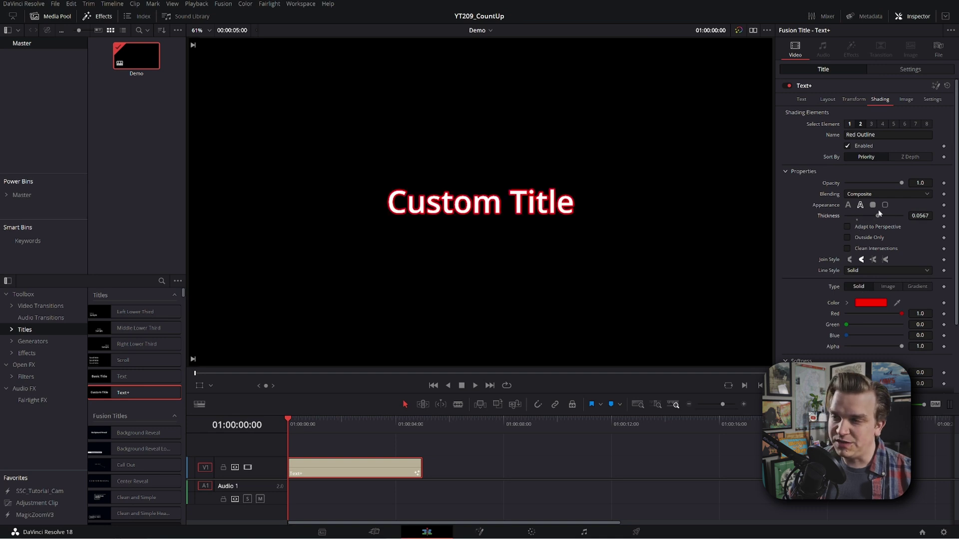
left_click(802, 100)
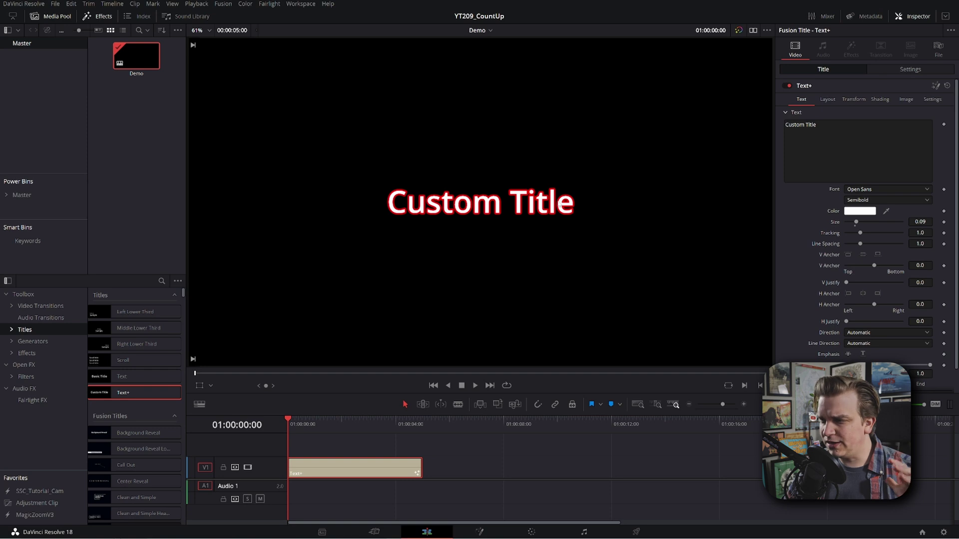
Step: On the Fusion page, add a SliderControl user control named 'Counter' to the Template node
key("shift+5")
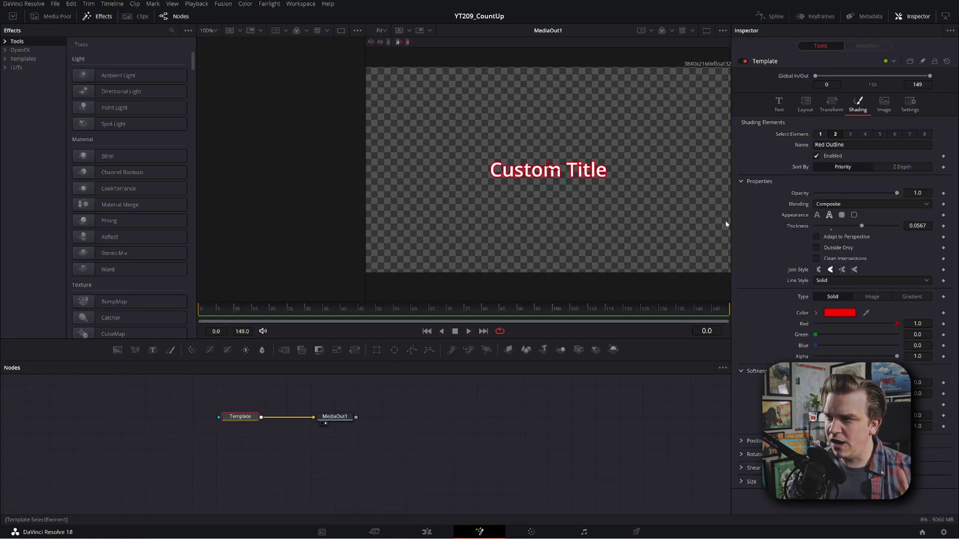
scroll(352, 436, "up", 5)
mouse_move(449, 432)
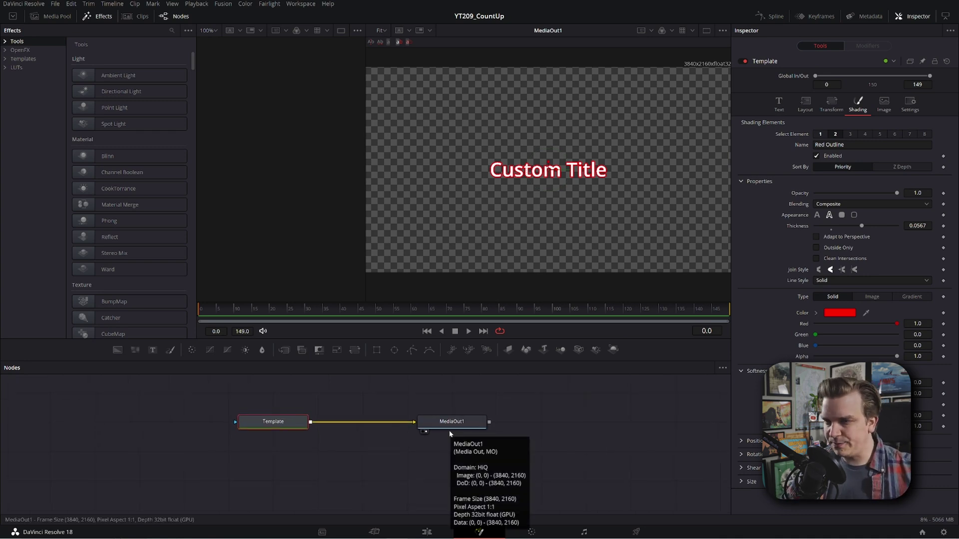
right_click(765, 64)
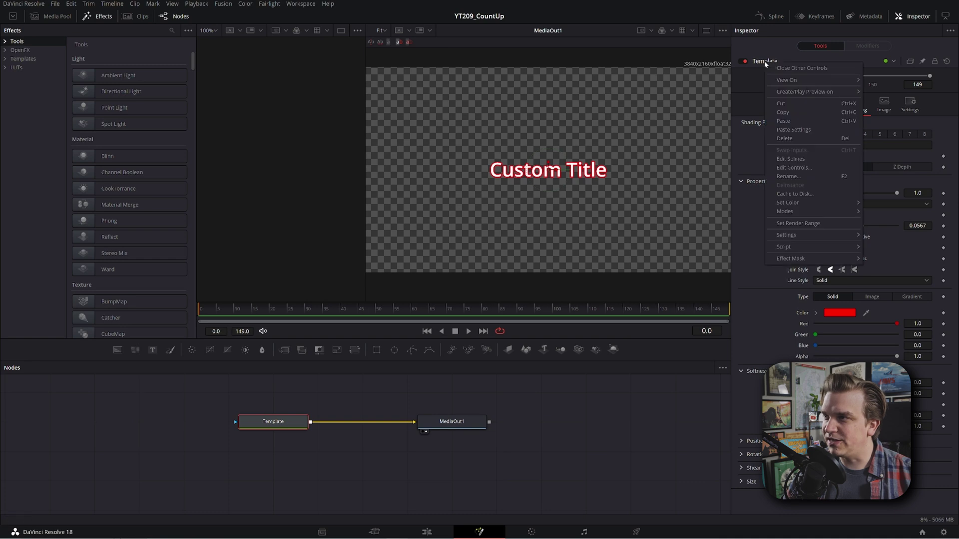
left_click(811, 169)
left_click(150, 122)
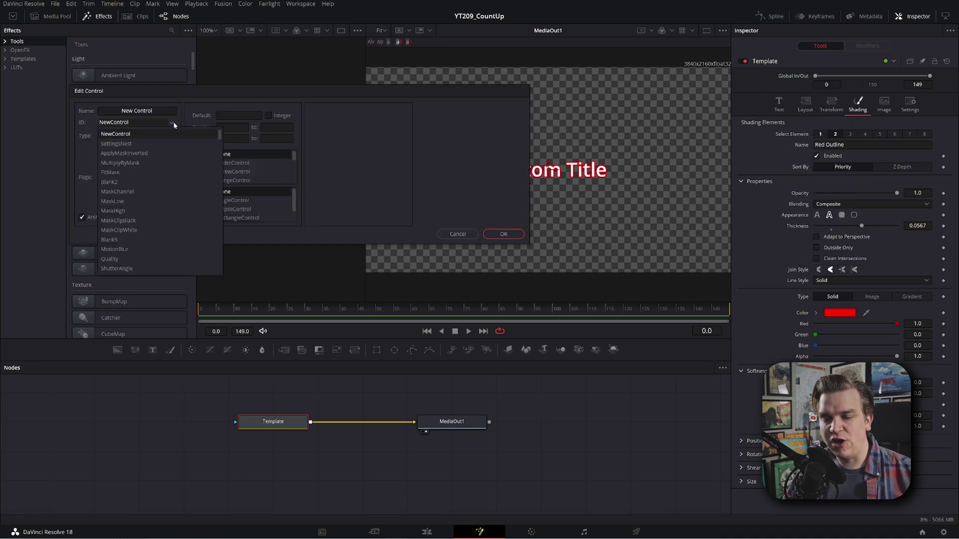
scroll(165, 199, "down", 3)
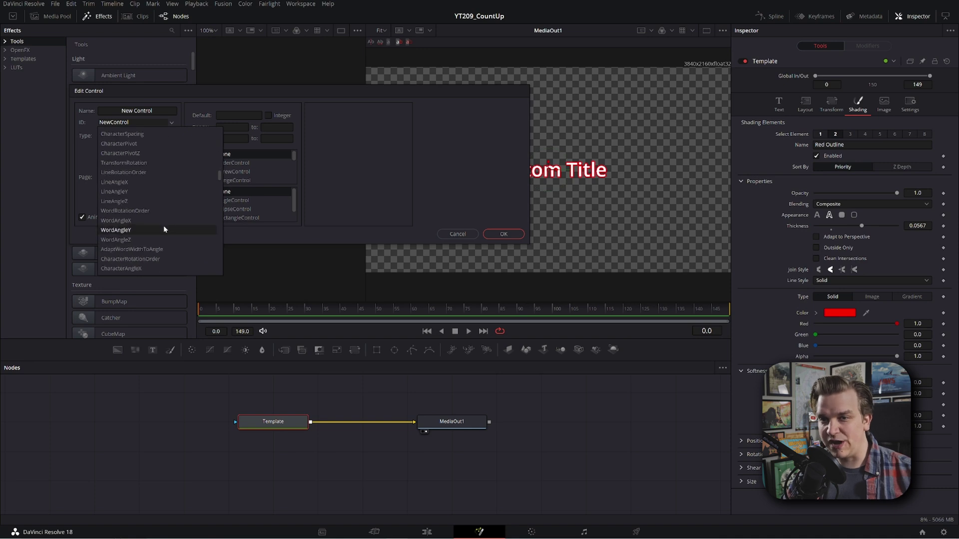
left_click(288, 146)
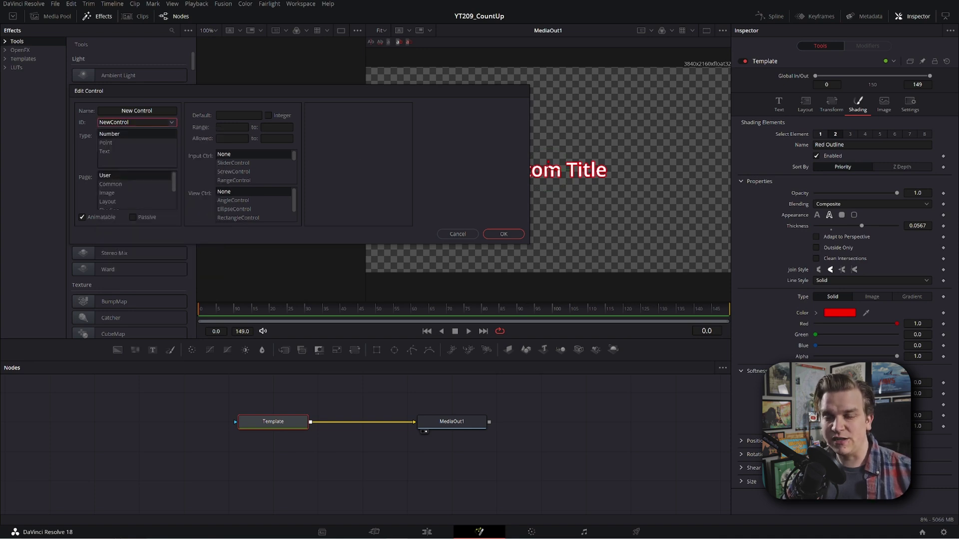
key("shift+Tab")
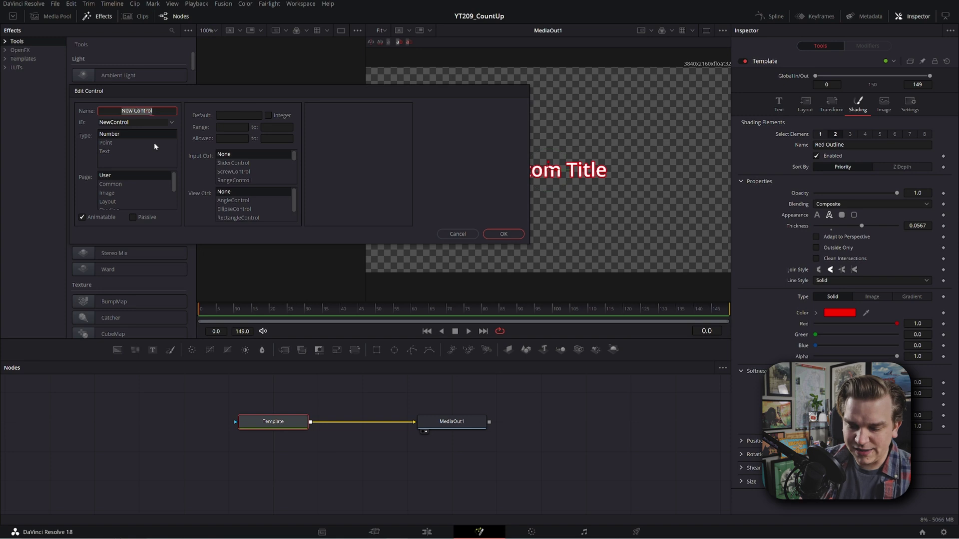
type("Counter")
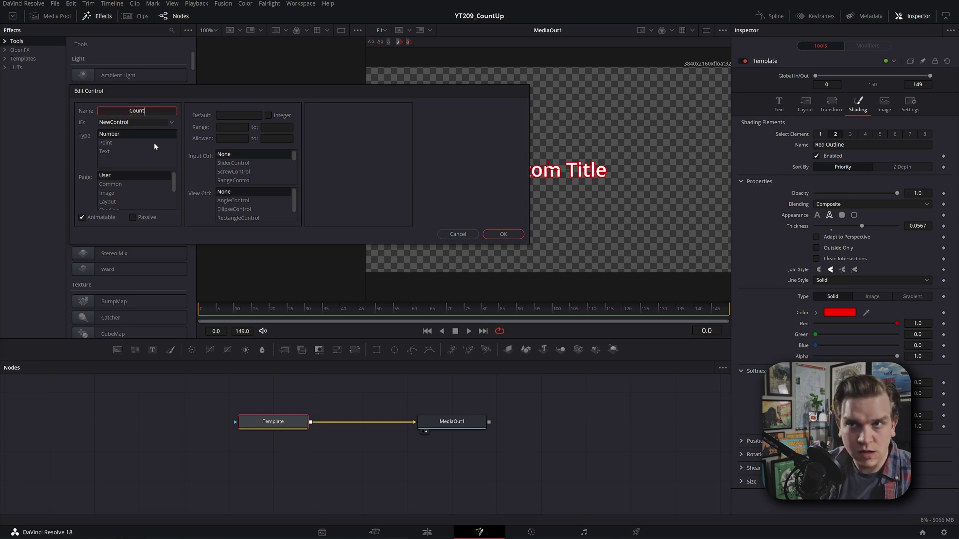
left_click(231, 164)
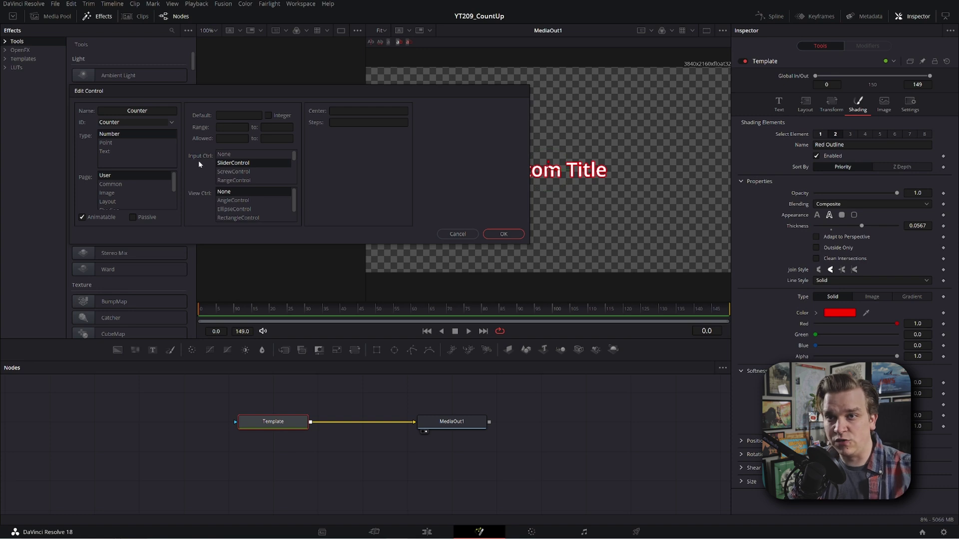
left_click(517, 237)
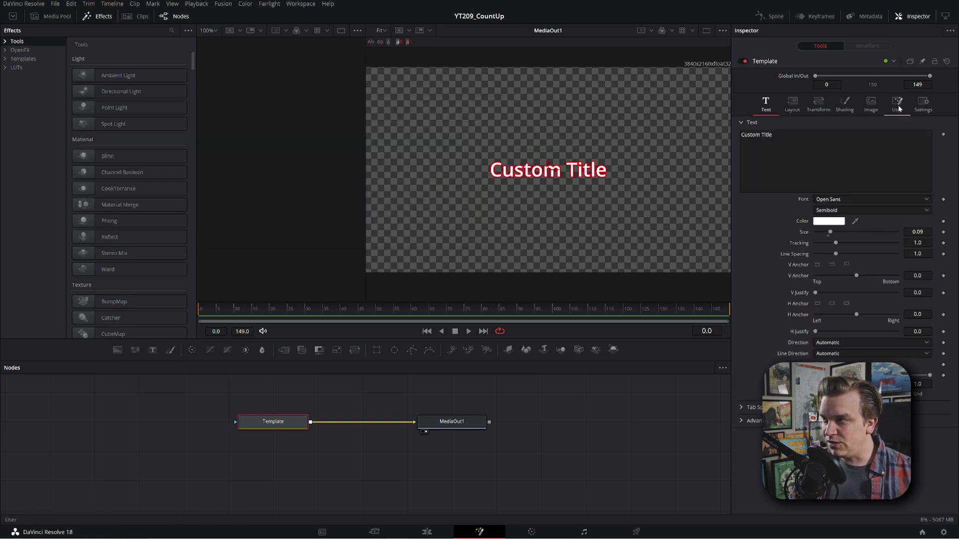
Step: Set the Counter slider to 0.0 and save the project
left_click(897, 106)
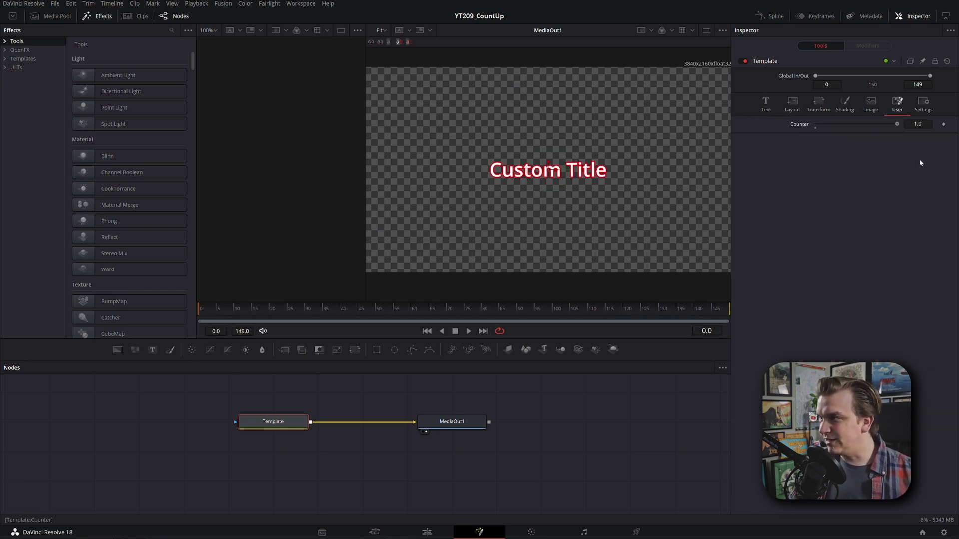
left_click_drag(927, 159, 765, 149)
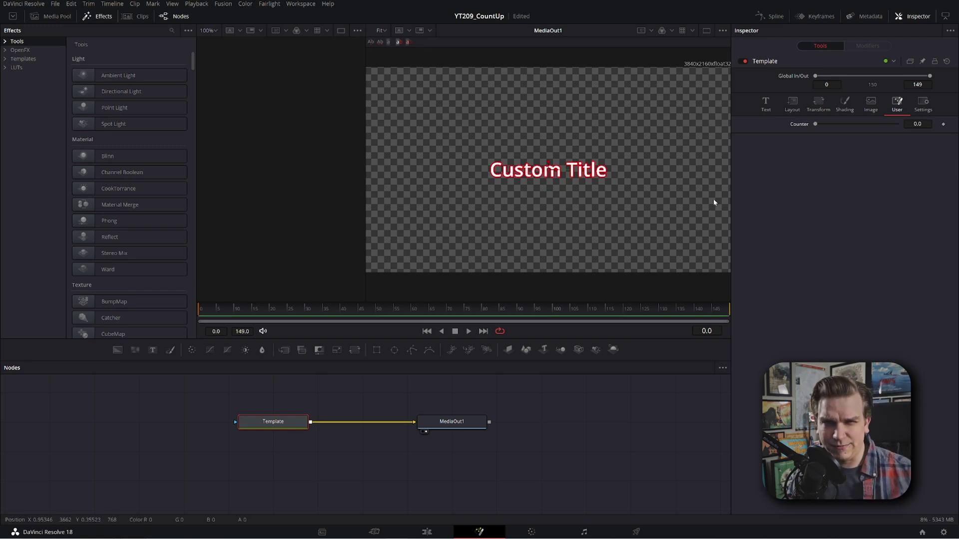
key("ctrl+s")
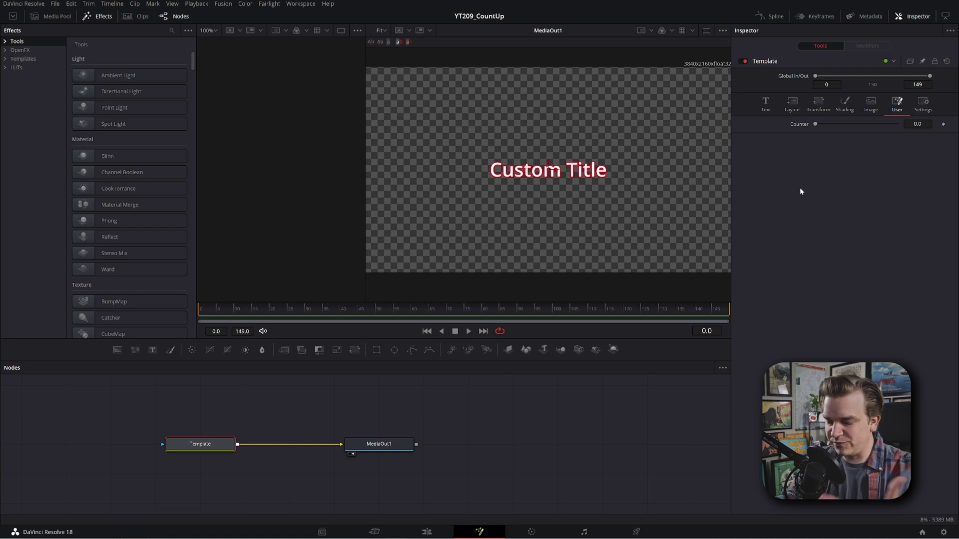
Step: Drive the title's Text field with the expression 'Counter'
left_click(765, 103)
right_click(753, 152)
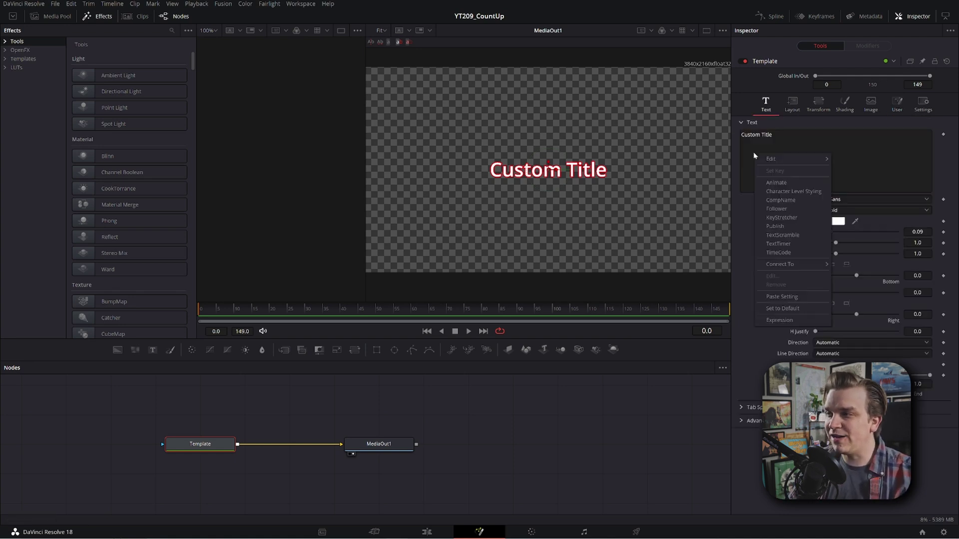
left_click(780, 320)
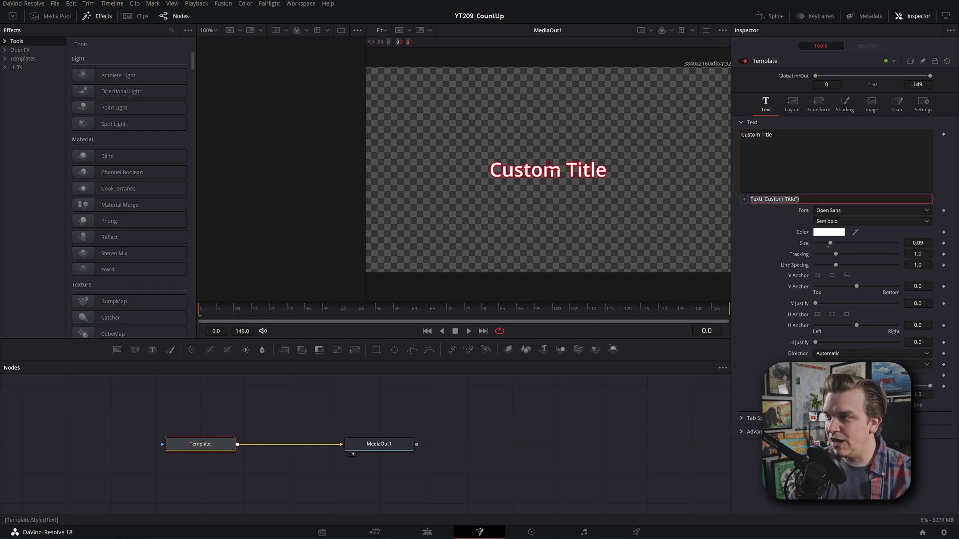
type("Counter")
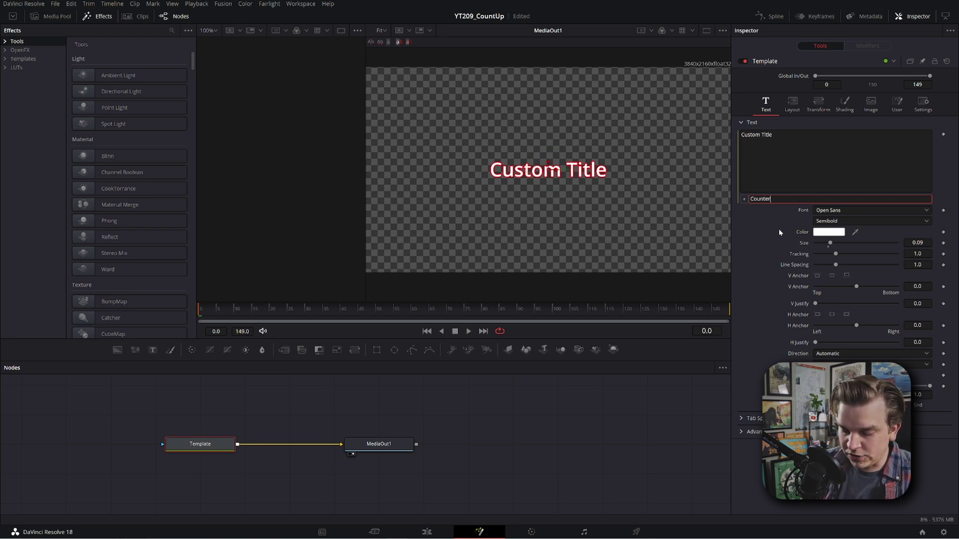
key("Return")
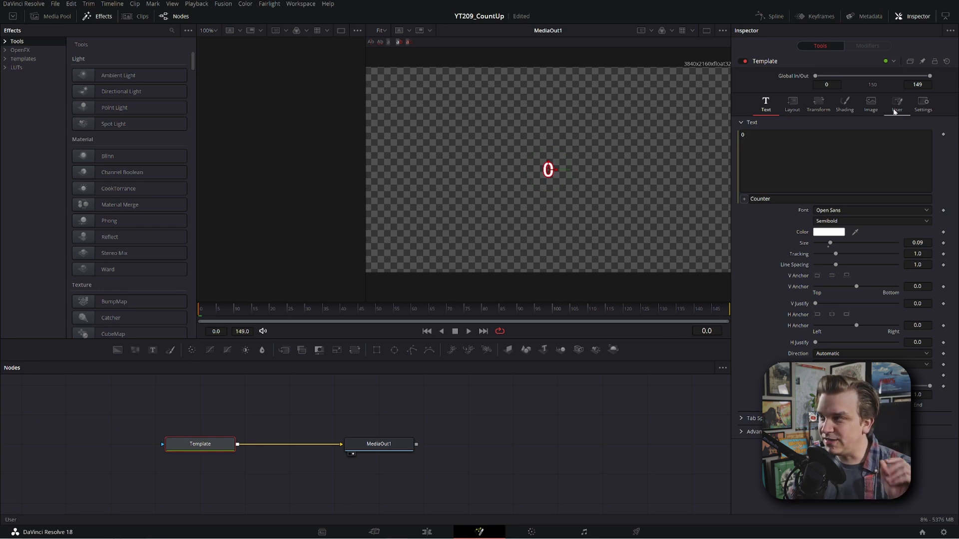
left_click(222, 446)
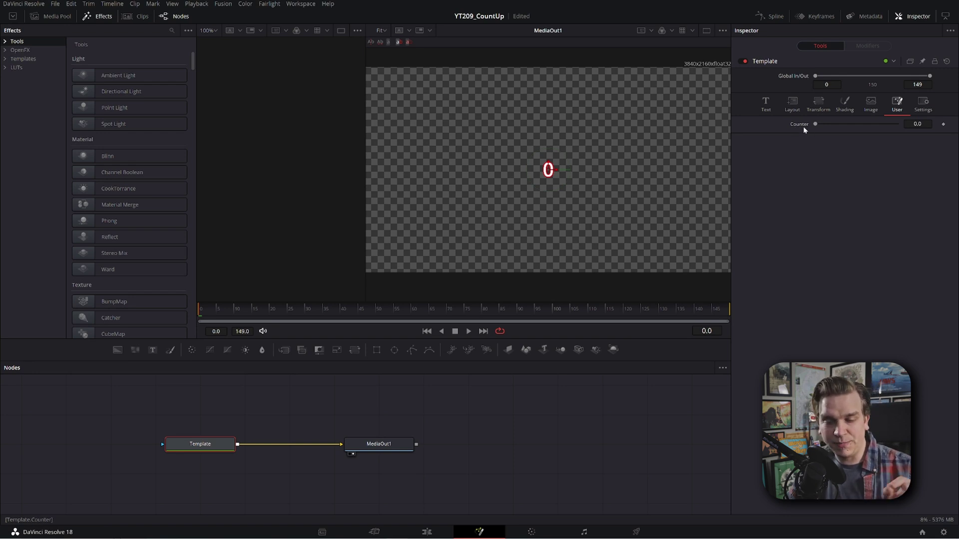
left_click(766, 104)
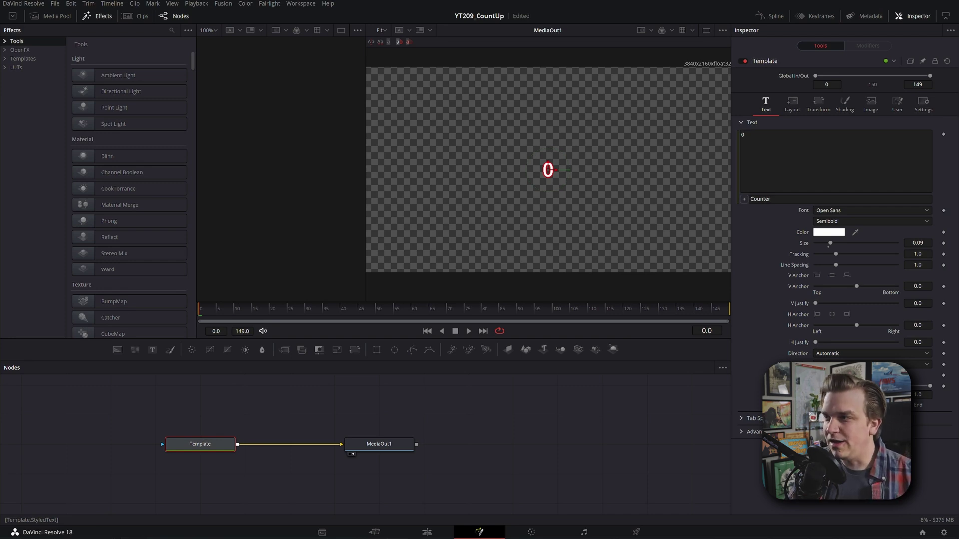
Step: Edit the Counter user control to make it an Integer slider
left_click(896, 104)
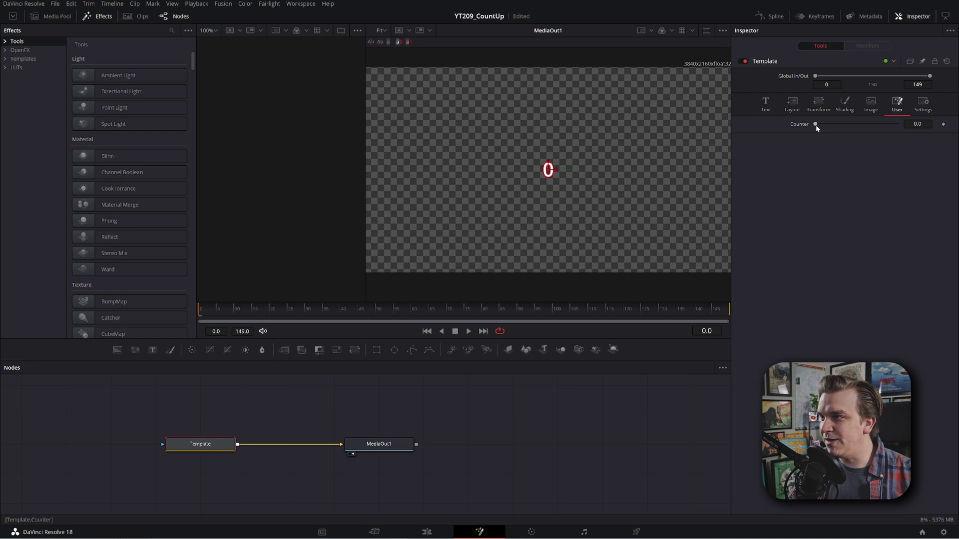
left_click_drag(815, 124, 824, 179)
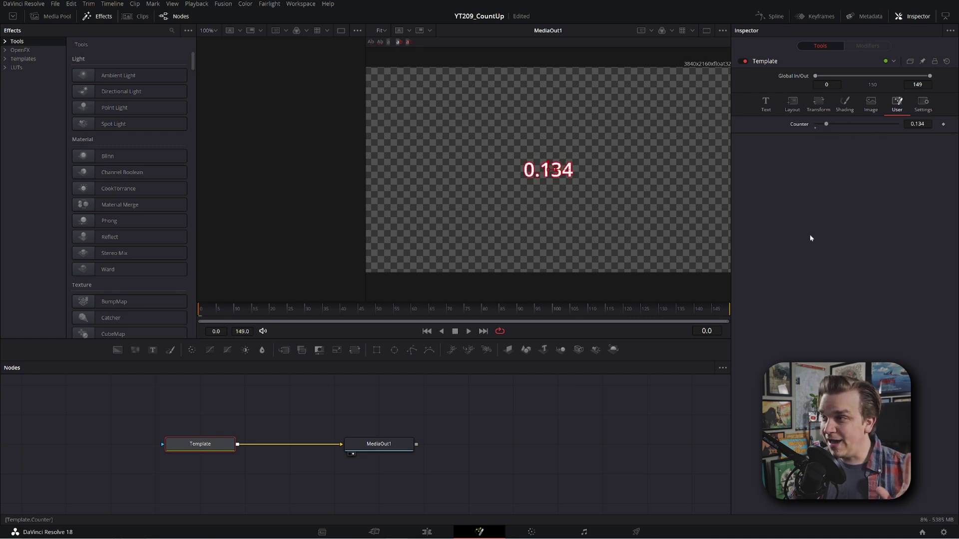
right_click(764, 63)
left_click(805, 169)
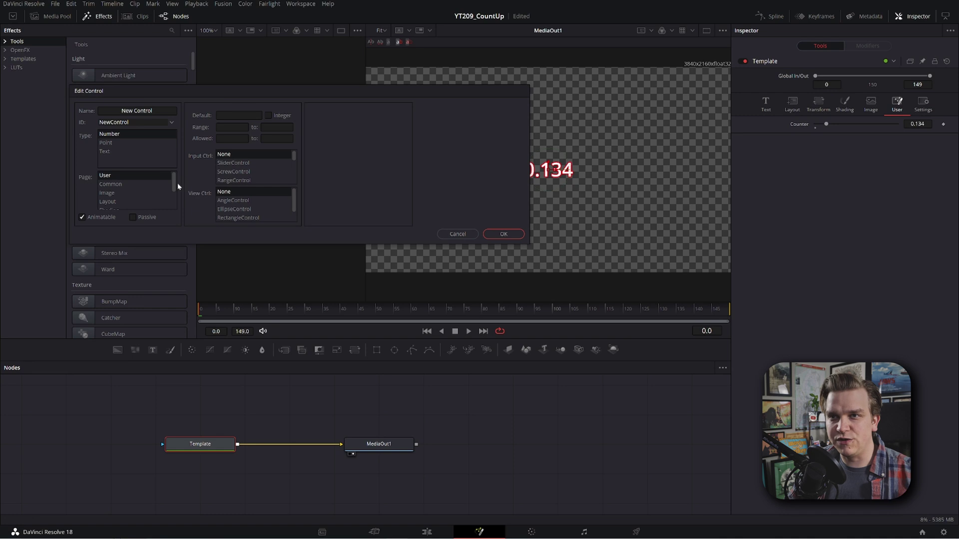
left_click(172, 123)
scroll(172, 199, "down", 5)
left_click_drag(223, 184, 229, 285)
left_click(122, 260)
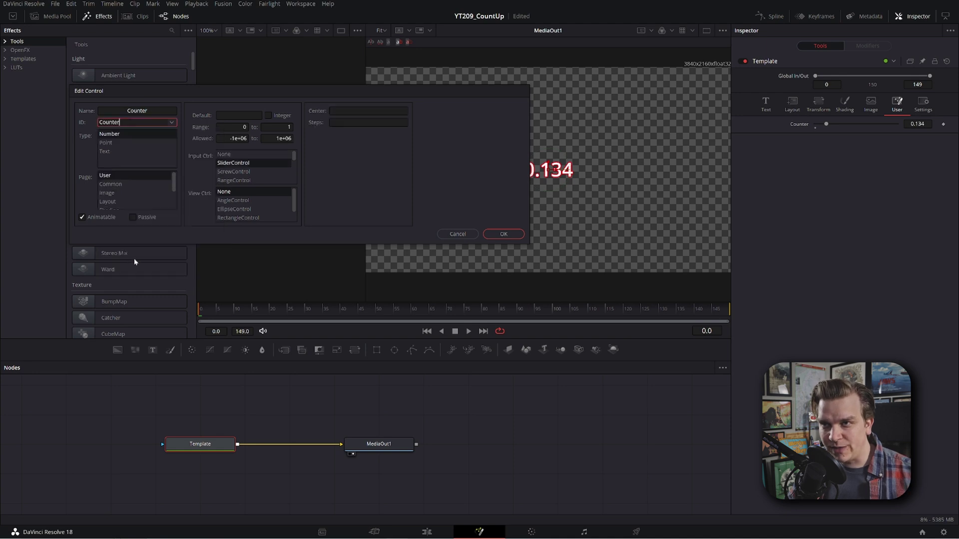
left_click(279, 116)
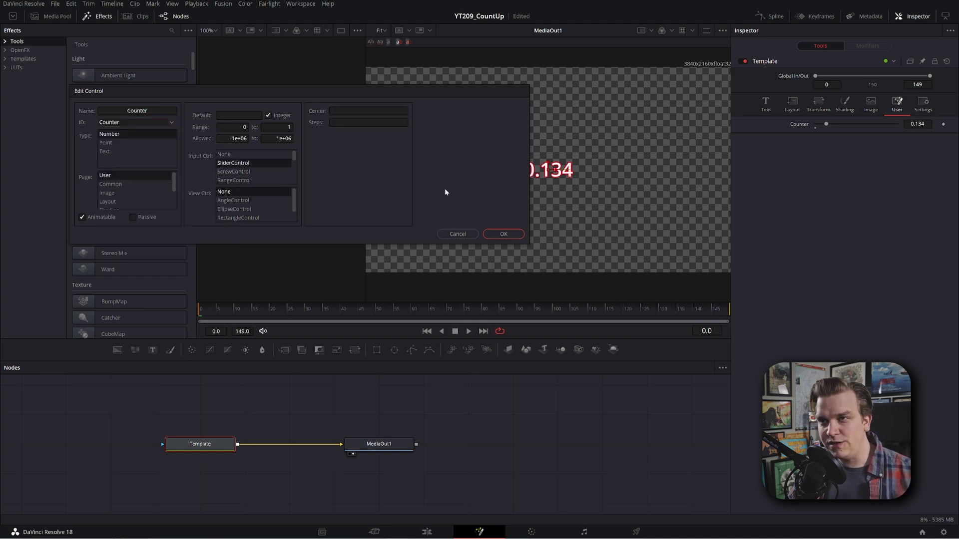
left_click(505, 234)
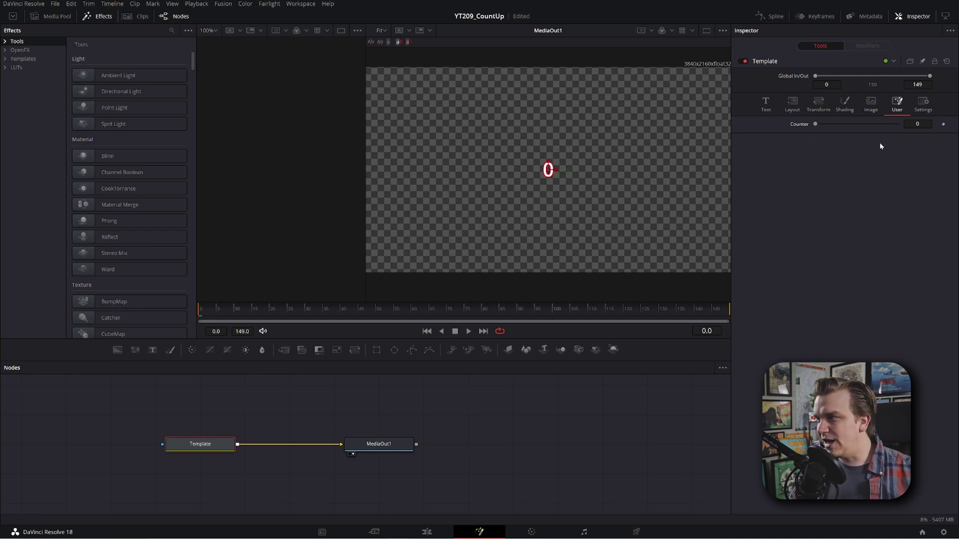
Step: Set Counter to 5 and save the project
left_click(917, 125)
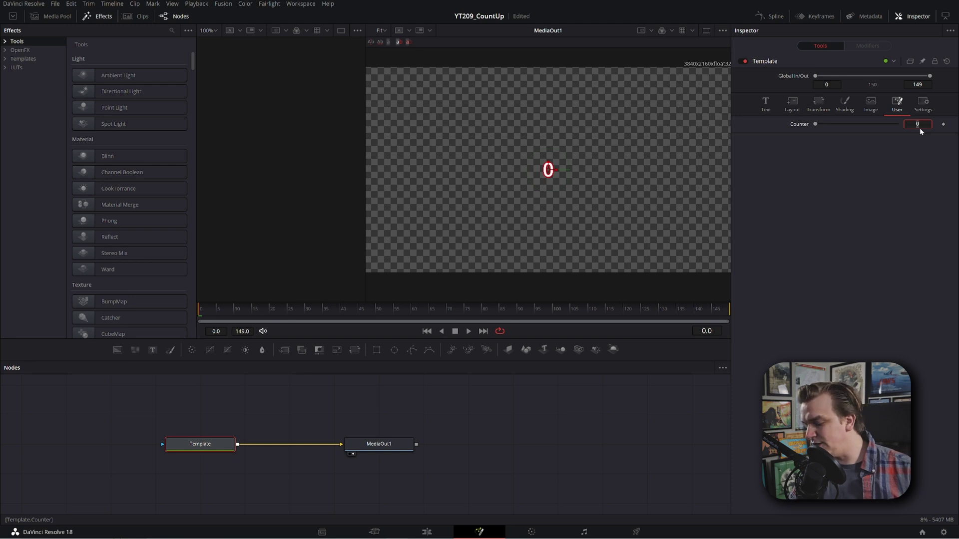
type("5")
key("Return")
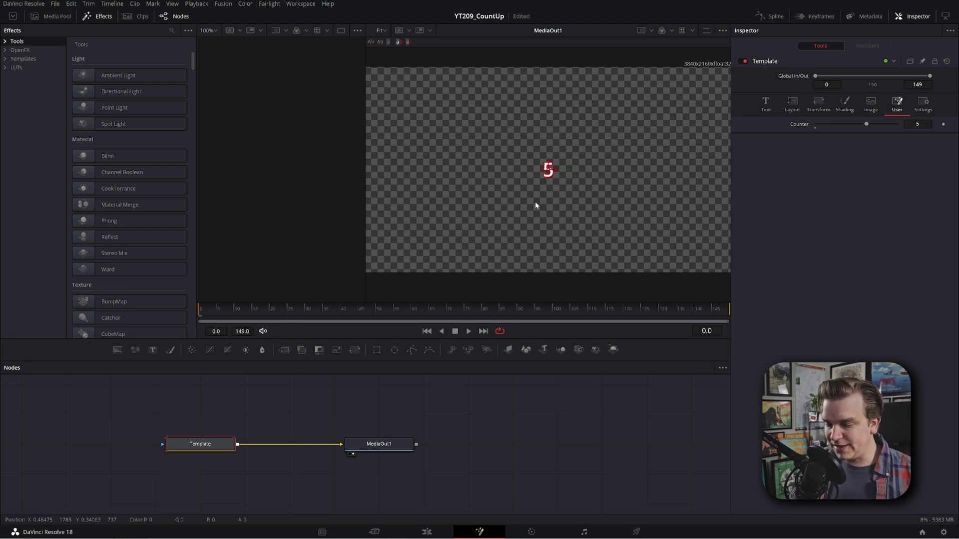
key("ctrl+s")
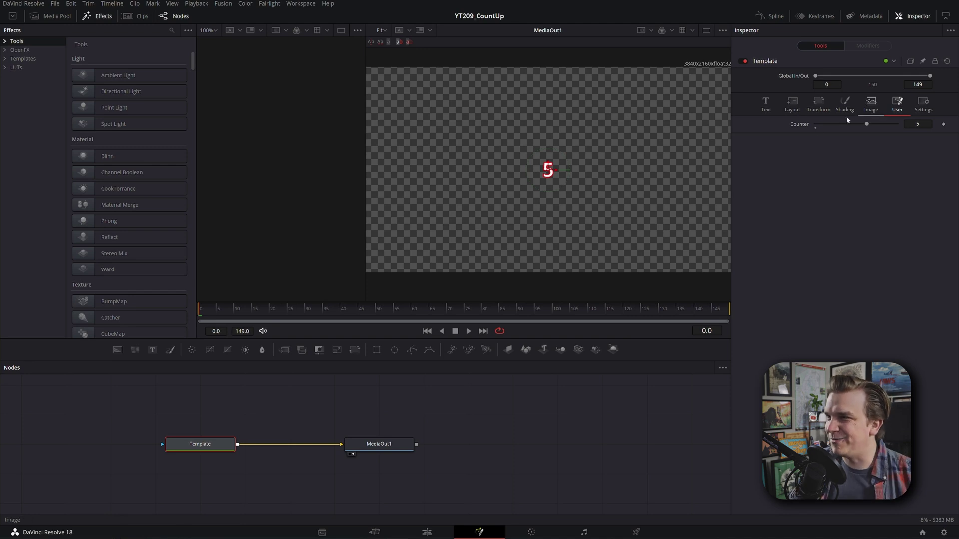
Step: Attach an Anim Curves modifier to Counter and play back the 0-to-1 count
right_click(800, 125)
mouse_move(813, 159)
left_click(874, 159)
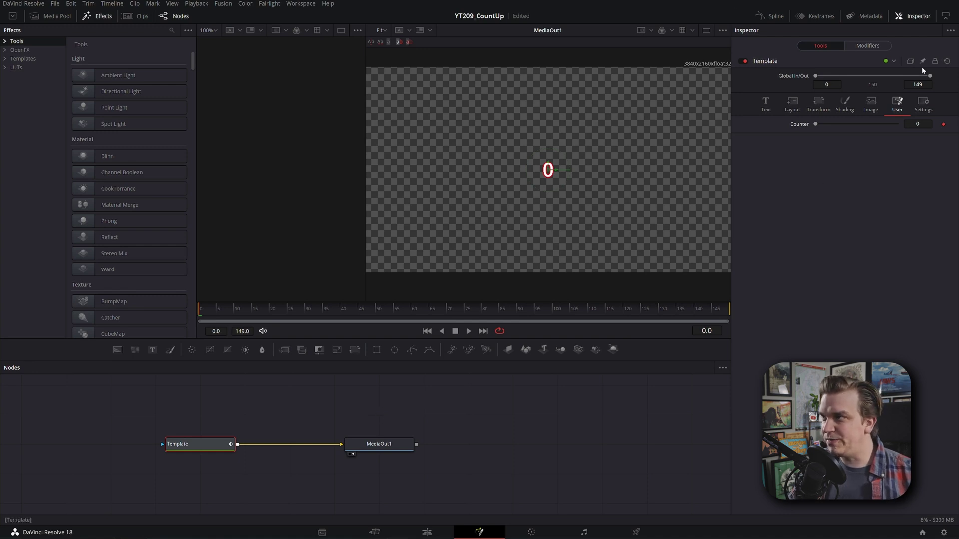
left_click(867, 46)
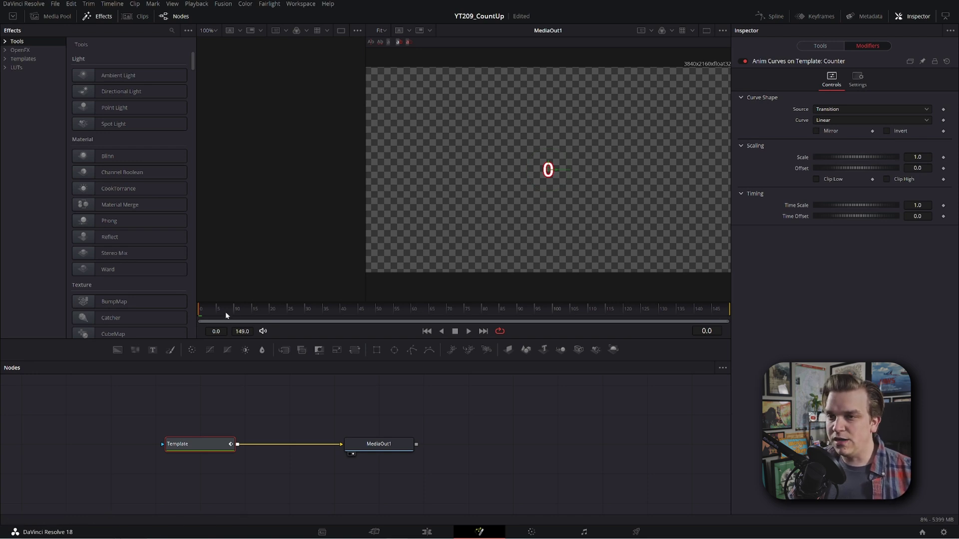
key("space")
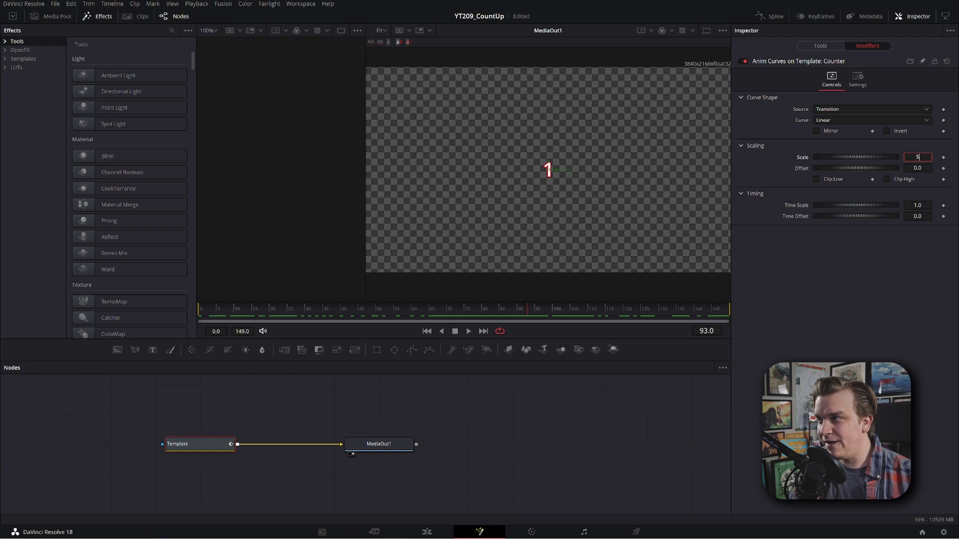
Step: Set the Anim Curves Scale to 5.0, scrub to verify, and keep Source on Transition
key("Return")
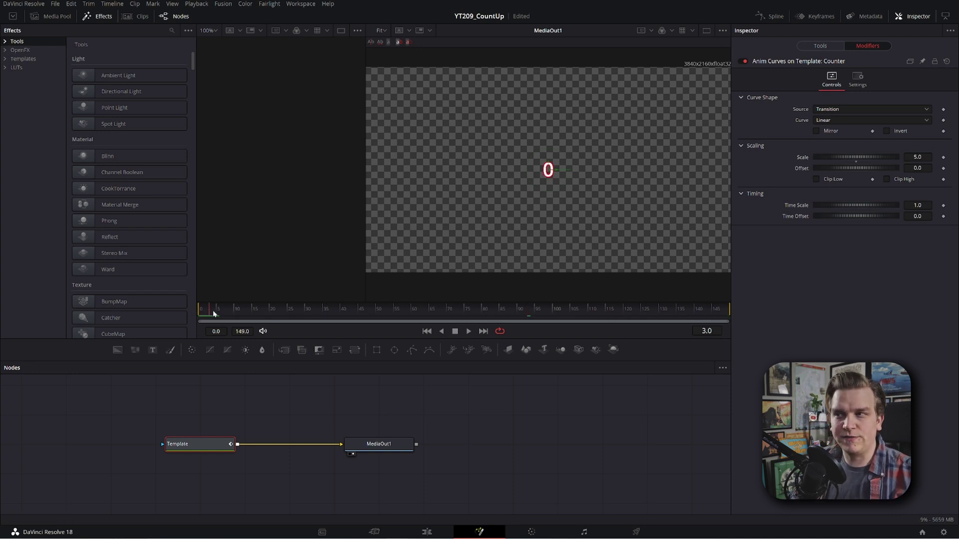
left_click_drag(201, 311, 239, 314)
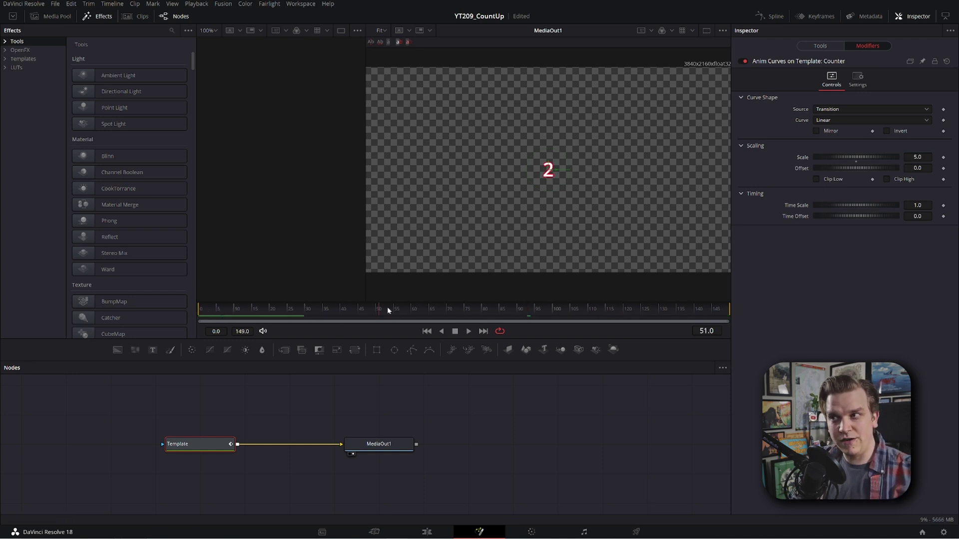
left_click_drag(552, 298, 770, 365)
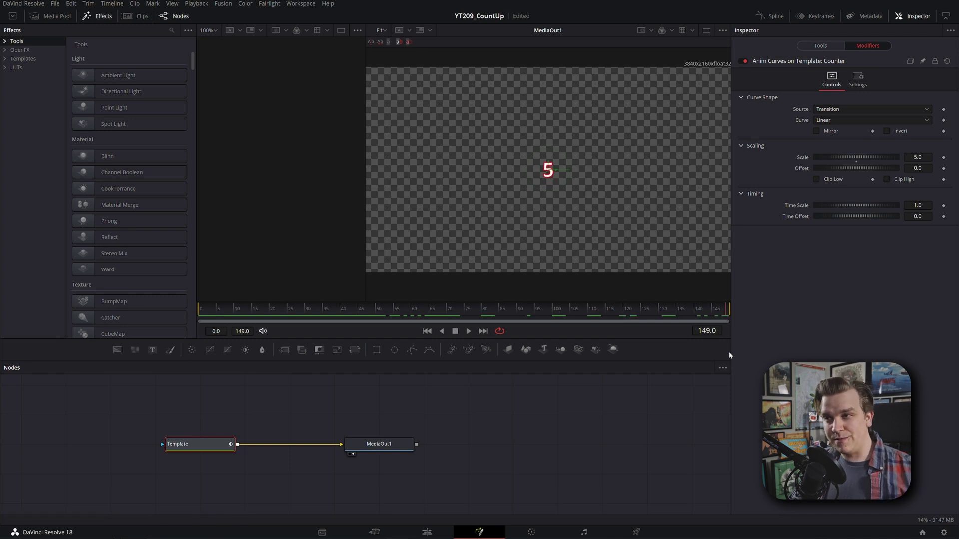
left_click(833, 112)
left_click(755, 118)
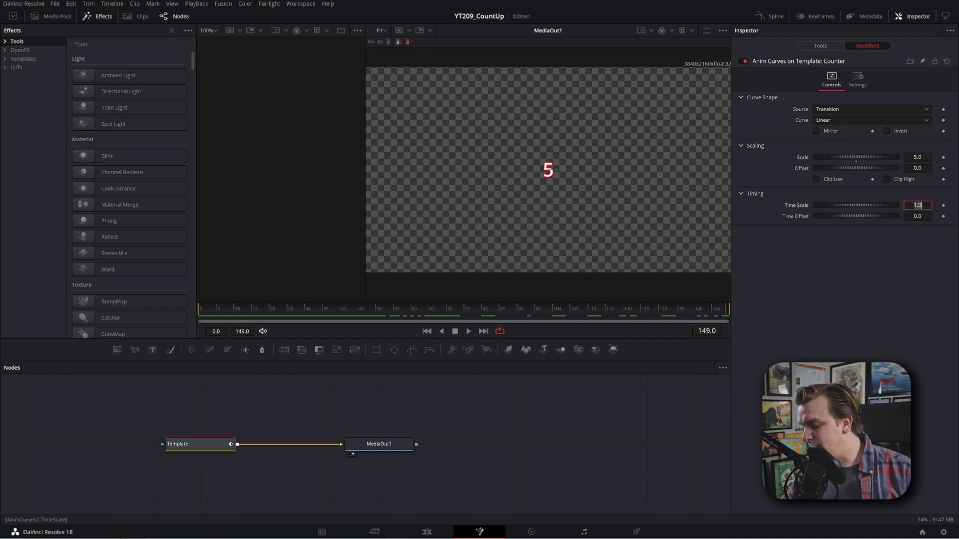
Step: Try a Time Scale of 2.0, play it back, then undo to 1.0
type("2")
key("Return")
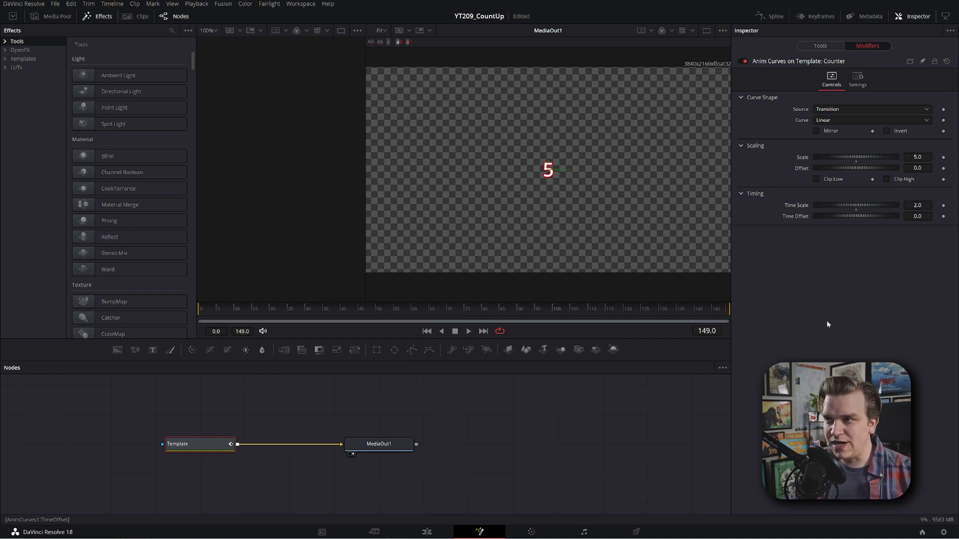
left_click_drag(280, 320, 178, 315)
key("space")
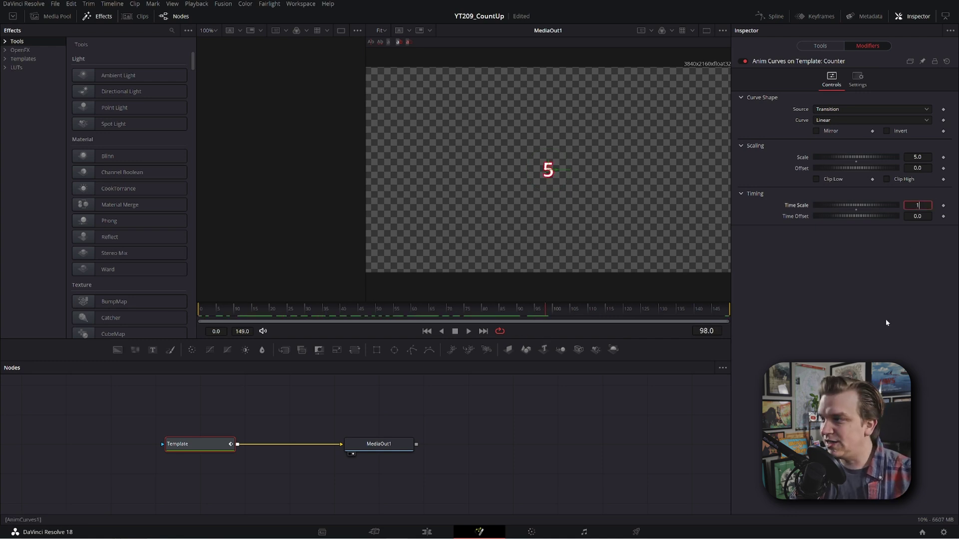
key("ctrl+z")
Step: Switch Source to Custom and keyframe Input from 0.0 at frame 0 to 1.0 at frame 109
left_click(825, 110)
left_click(829, 141)
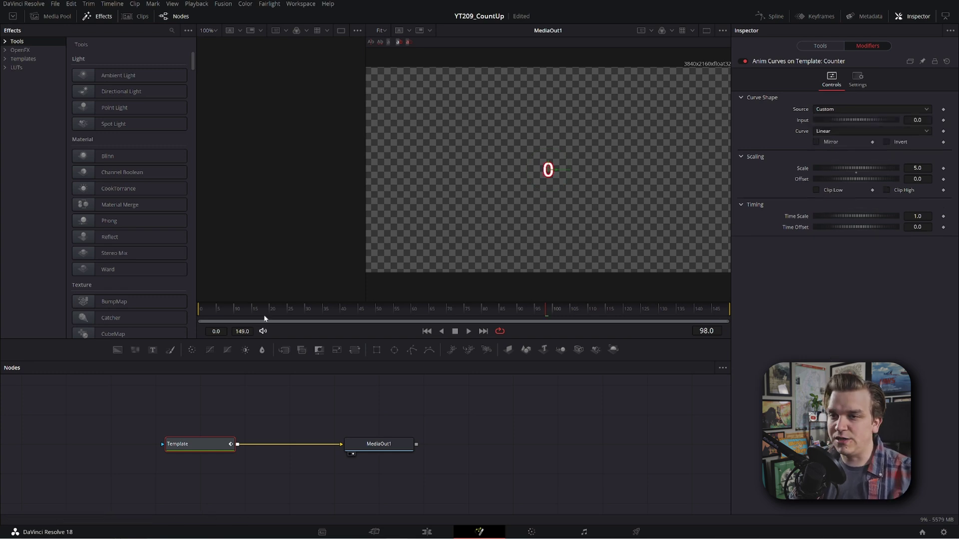
key("Home")
left_click(943, 120)
left_click(585, 309)
type("1")
key("Return")
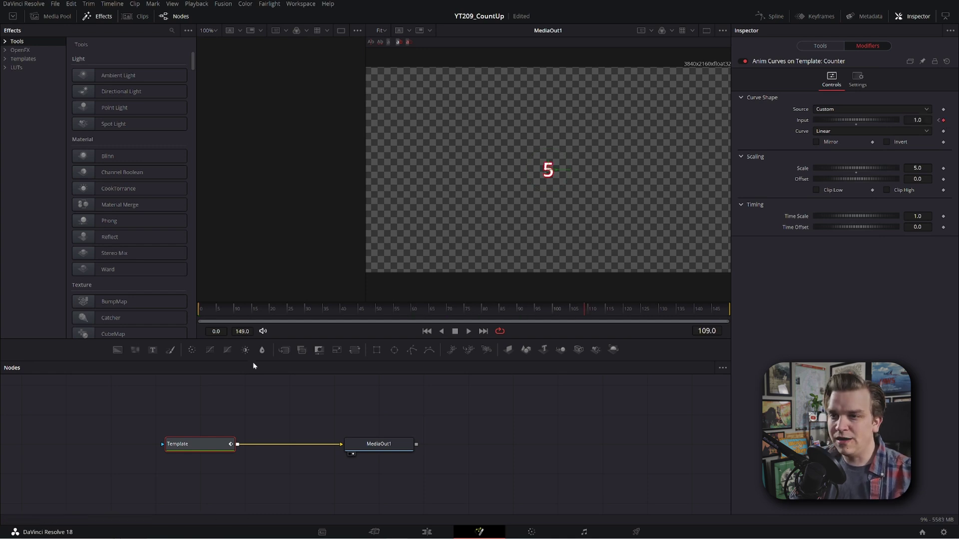
Step: Scrub the count up to the frame 109 keyframe, leaving Source on Custom
left_click(276, 310)
left_click_drag(316, 313, 231, 315)
key("bracketright")
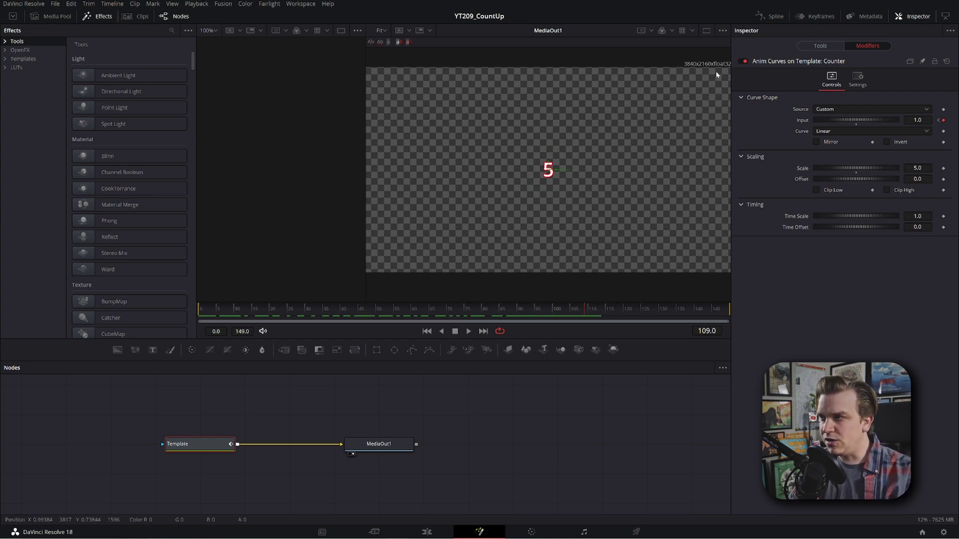
left_click(837, 109)
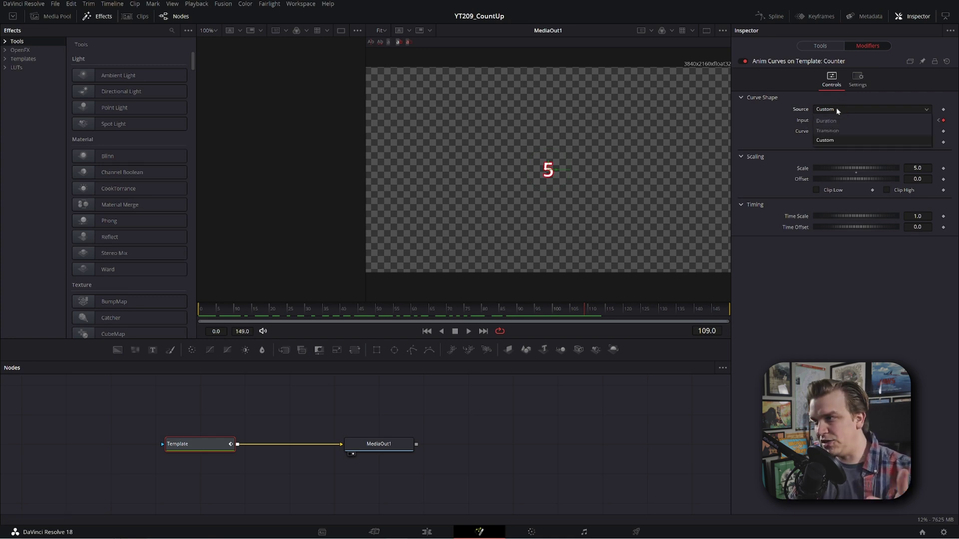
left_click(770, 125)
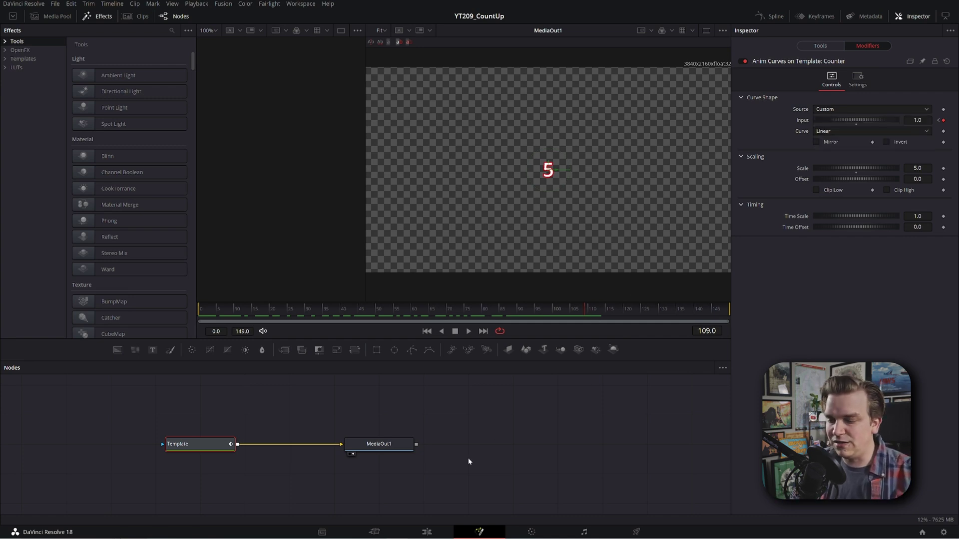
Step: Extend the Text+ clip to 00:00:18:21 on the Edit page and play it through
left_click(427, 532)
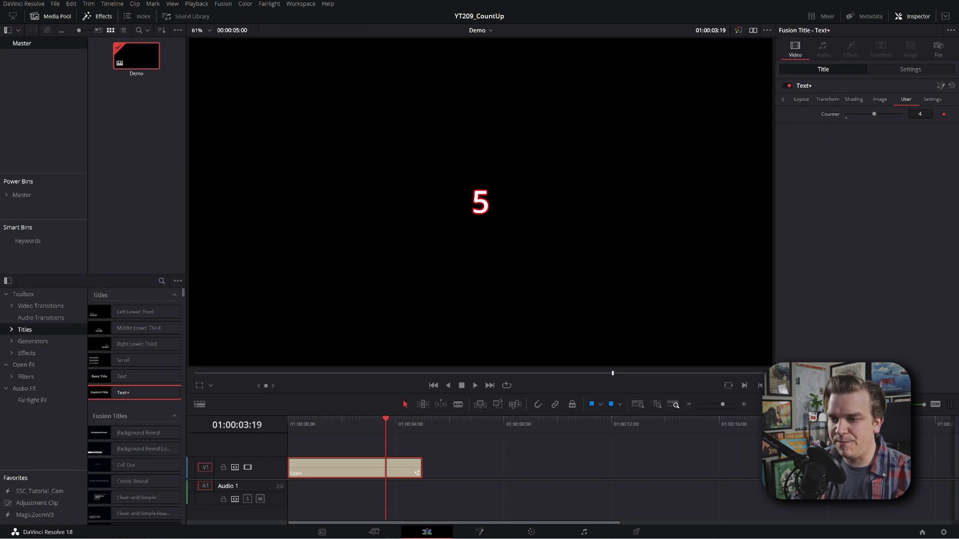
left_click_drag(418, 469, 796, 468)
left_click(573, 422)
left_click(540, 422)
left_click_drag(522, 424, 281, 467)
key("space")
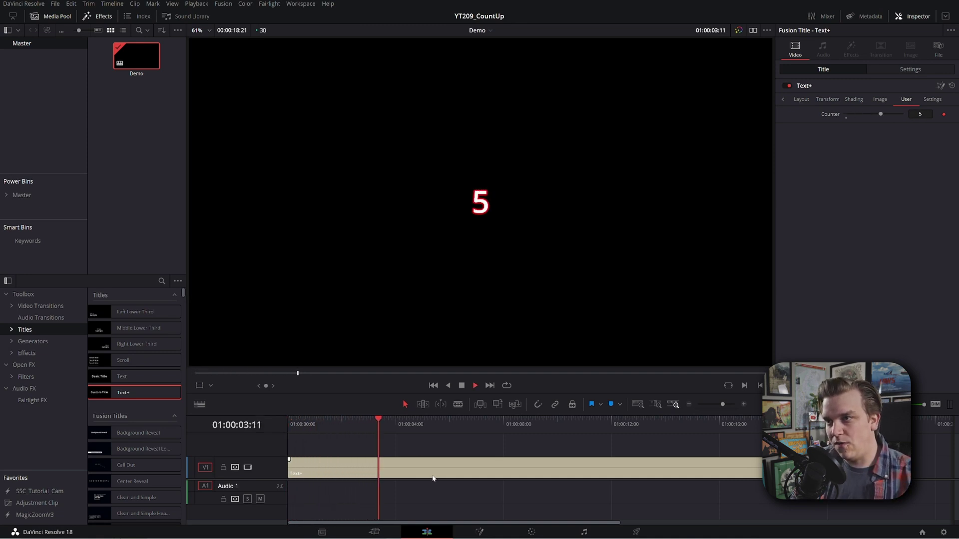
key("space")
key("shift+5")
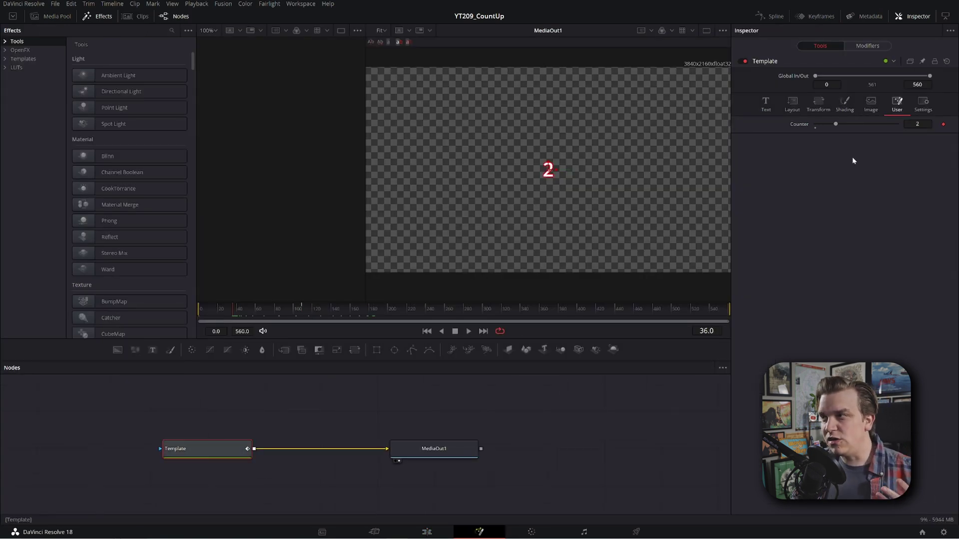
Step: Raise Counter to 5 in the Edit page Inspector, then replay the modifier animation in Fusion
left_click(427, 532)
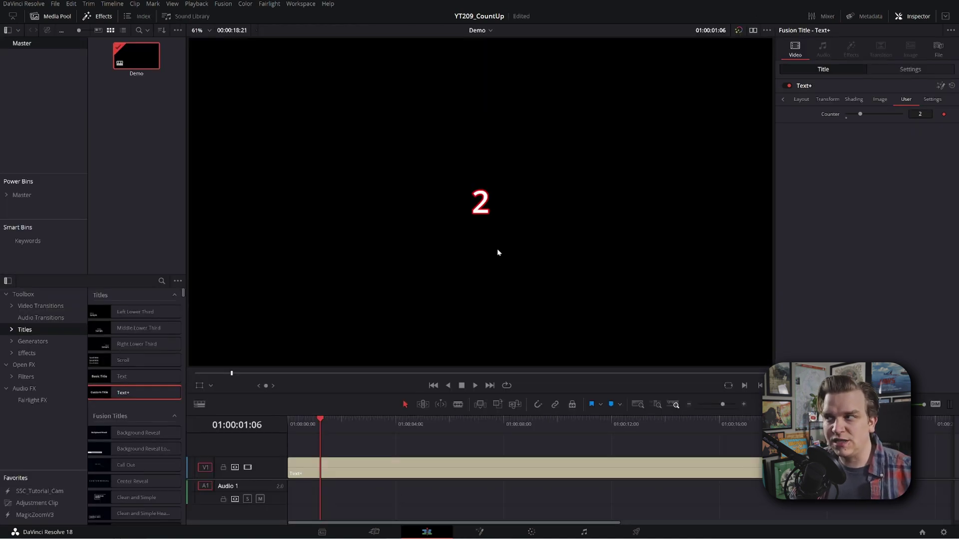
left_click_drag(864, 114, 880, 129)
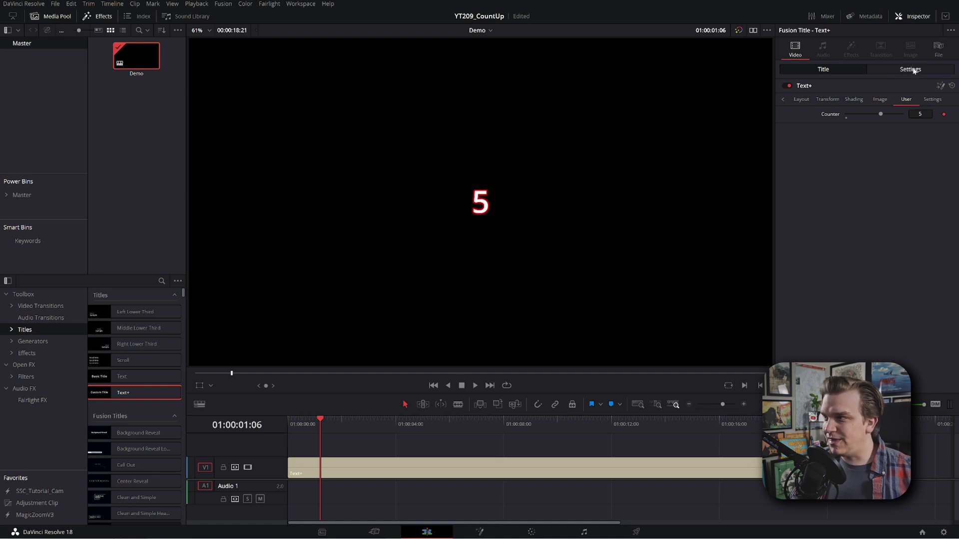
key("shift+5")
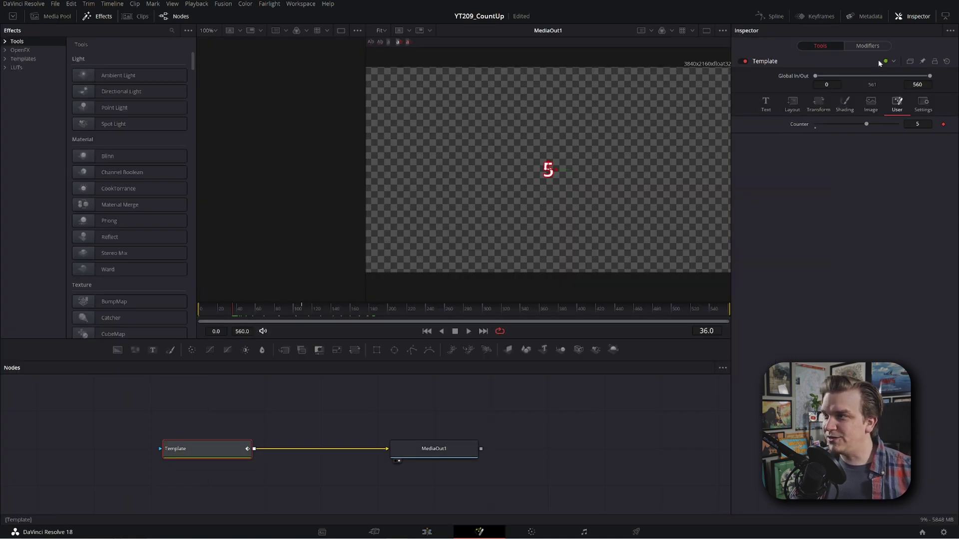
left_click(866, 46)
key("space")
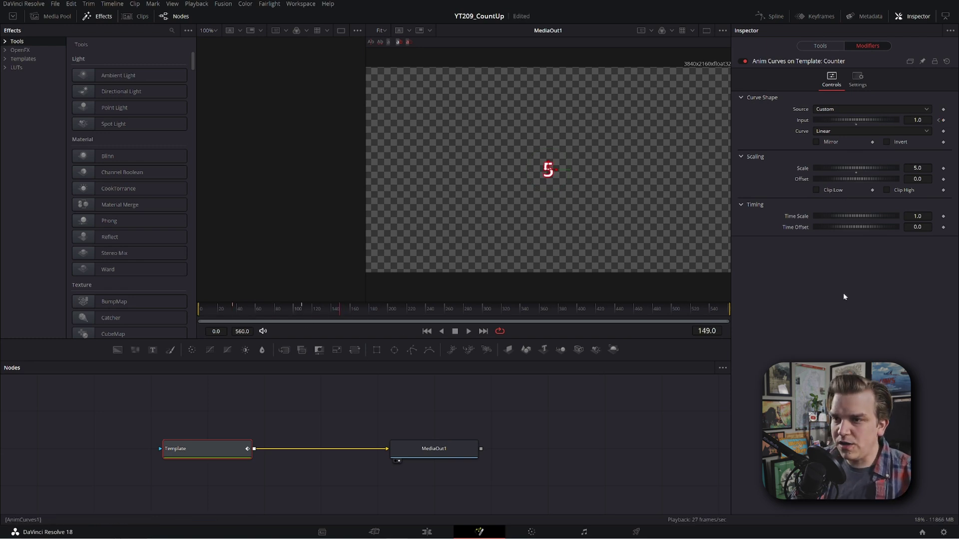
left_click(301, 310)
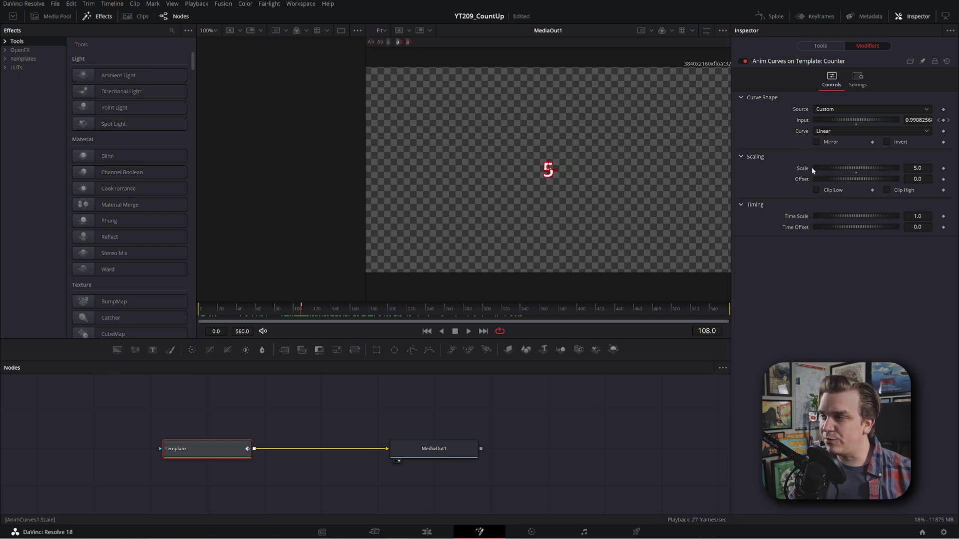
Step: Add a new SliderControl named 'CounterControl' to the Template node
left_click(819, 46)
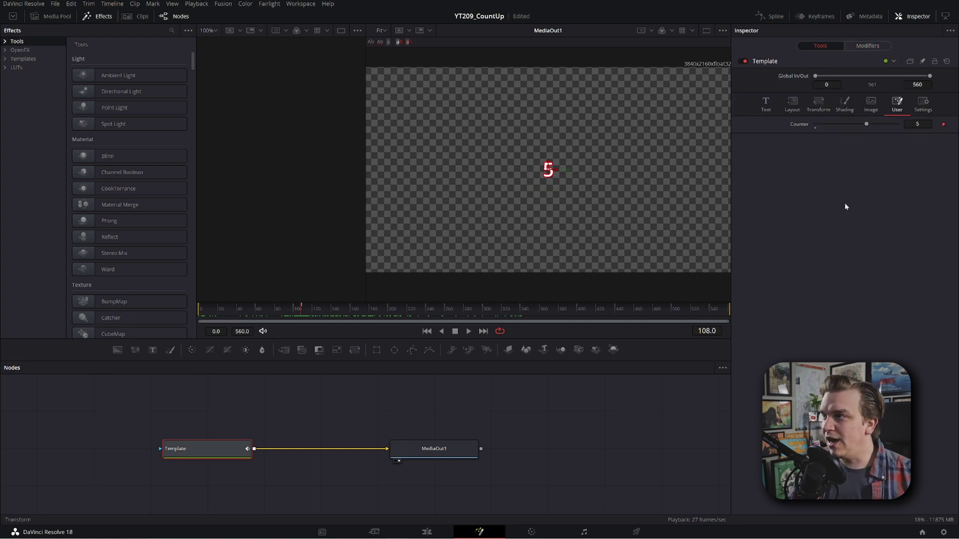
right_click(774, 79)
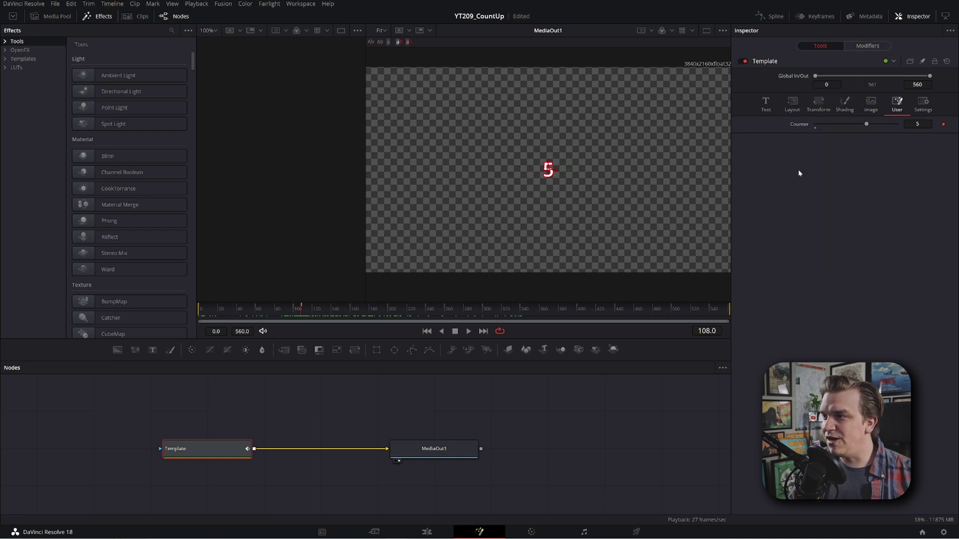
left_click(798, 169)
left_click_drag(121, 111, 152, 111)
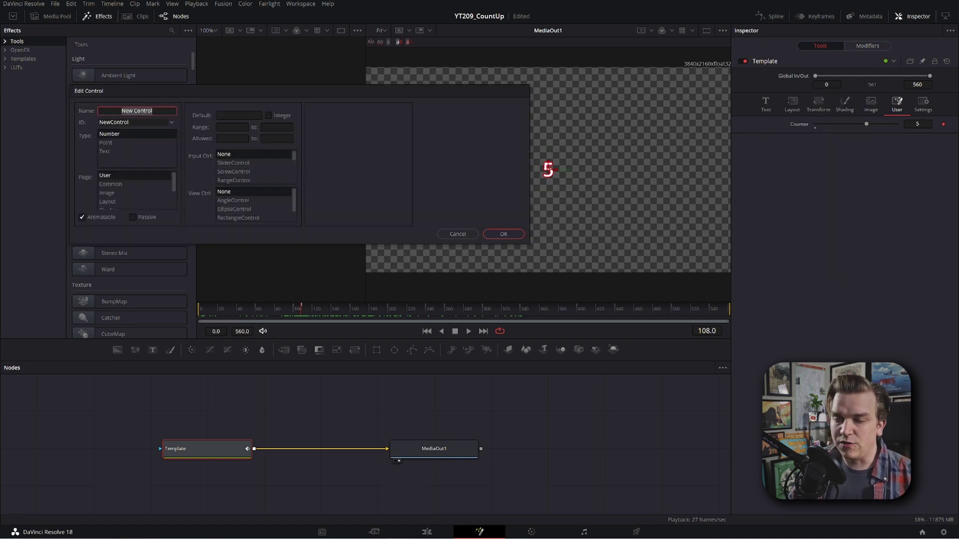
type("Counter")
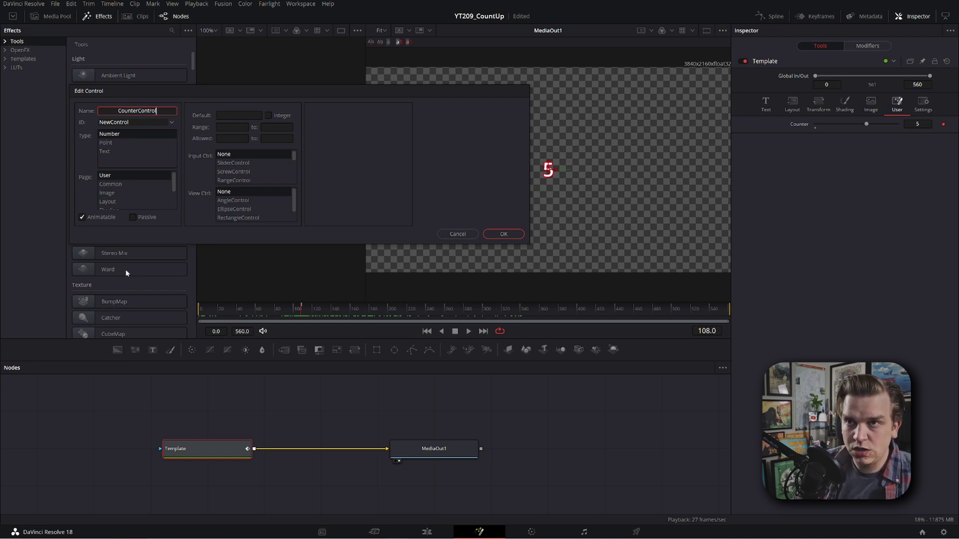
left_click(236, 163)
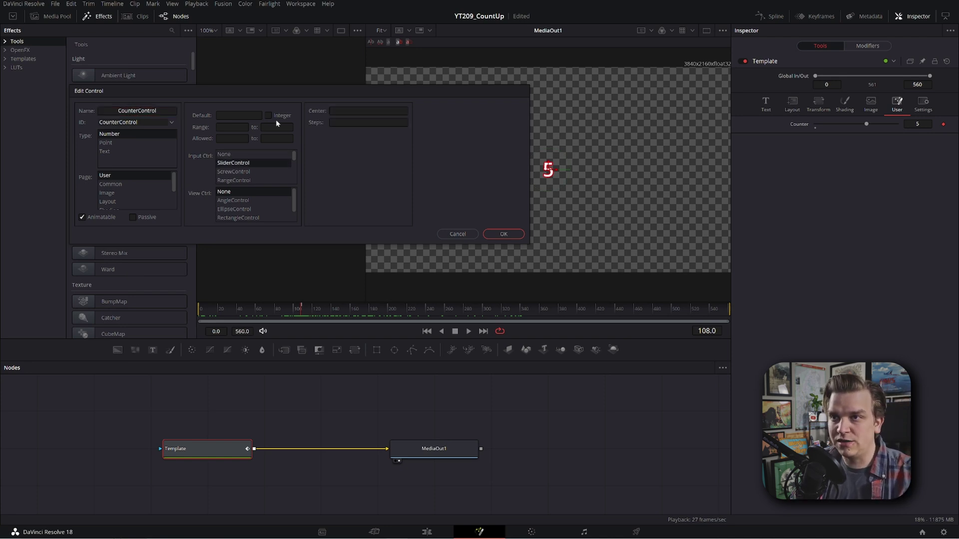
left_click(504, 234)
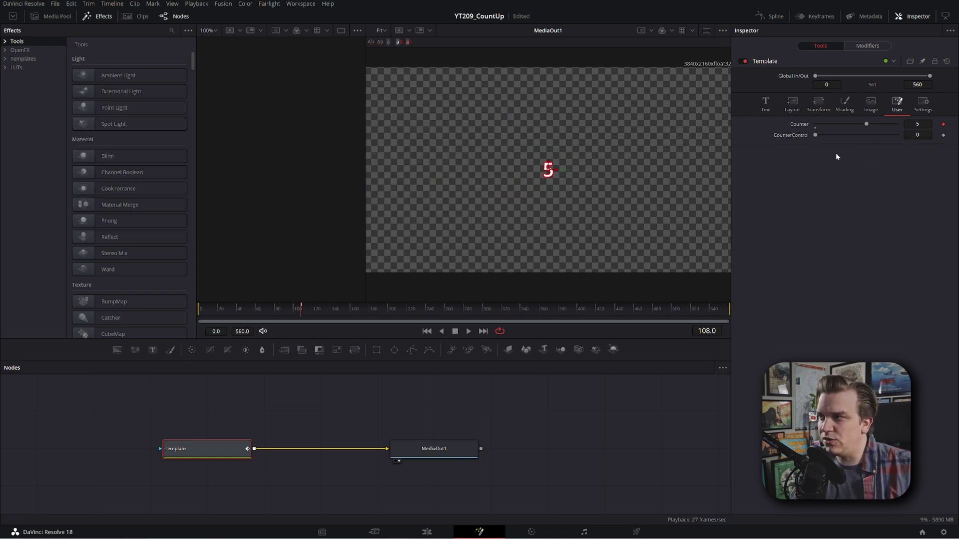
Step: Make CounterControl an integer slider with a 0 to 10 range
right_click(762, 64)
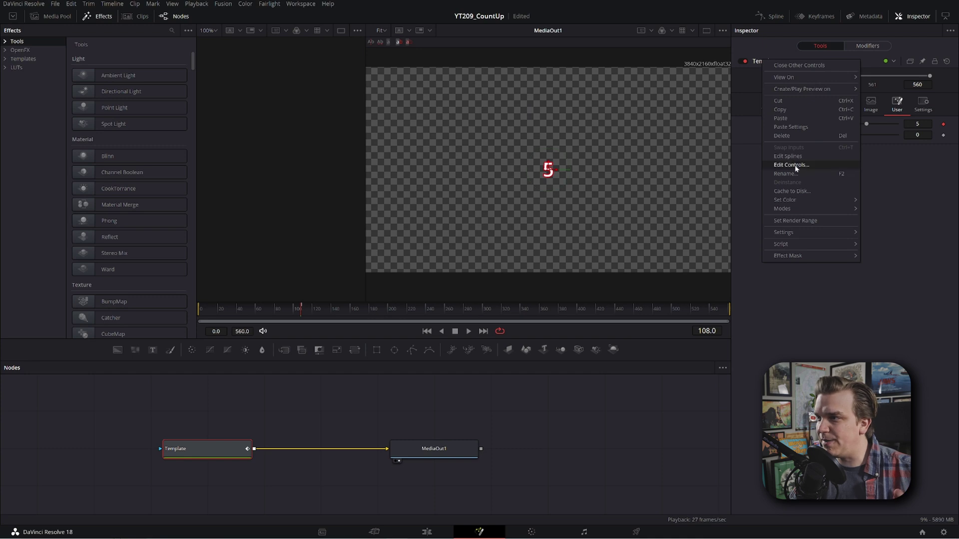
left_click(795, 165)
left_click(171, 122)
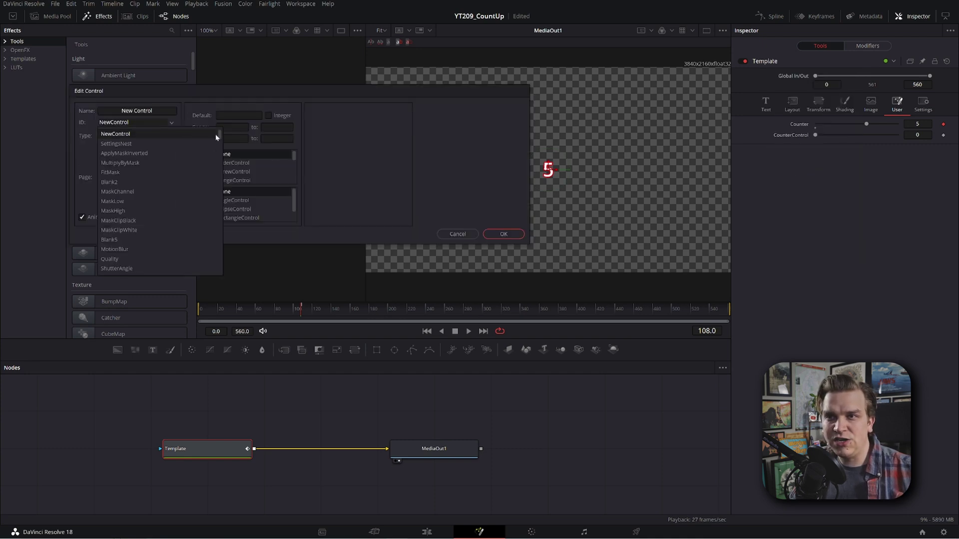
left_click_drag(220, 135, 233, 274)
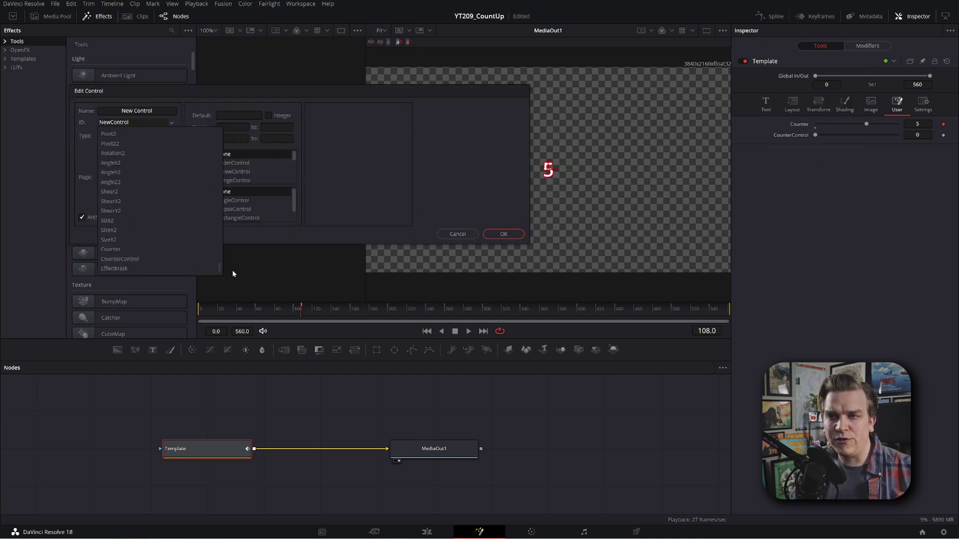
left_click(125, 259)
left_click(289, 127)
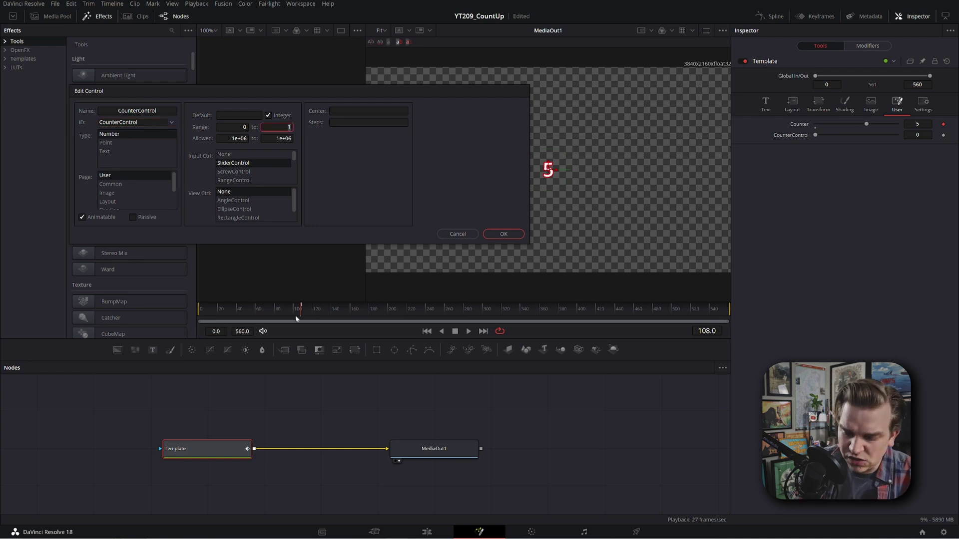
left_click(505, 234)
Step: Link the Anim Curves Scale to the expression Template.CounterControl so the title shows 0
left_click(867, 46)
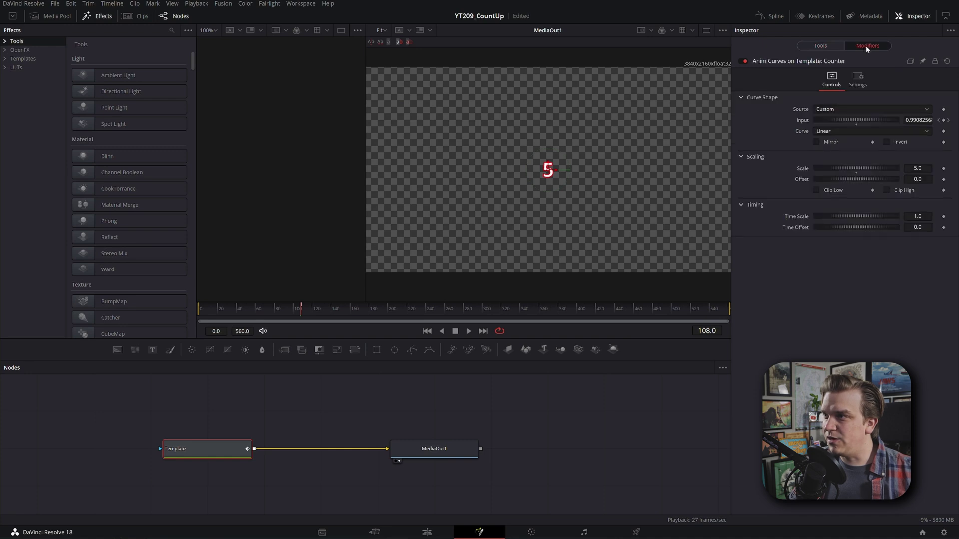
right_click(804, 170)
left_click(830, 272)
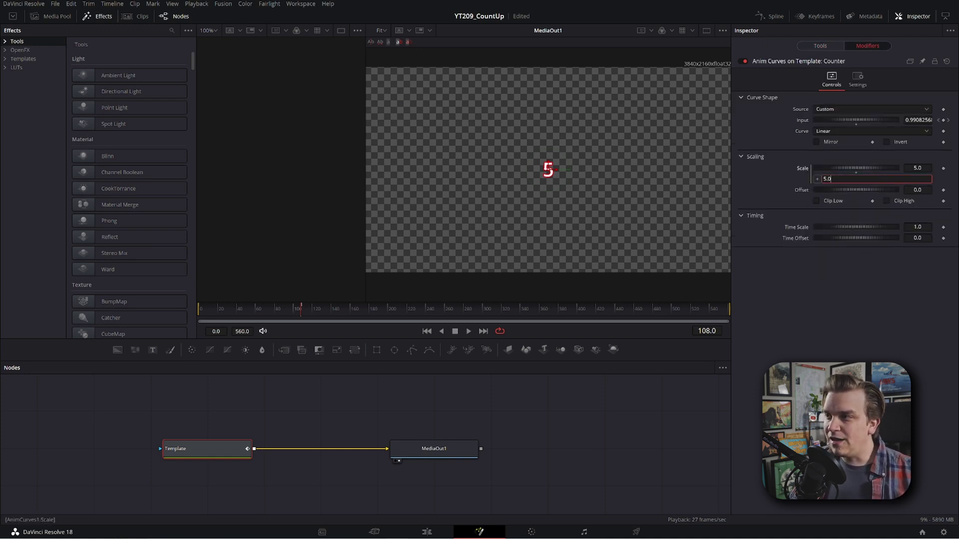
key("ctrl+a")
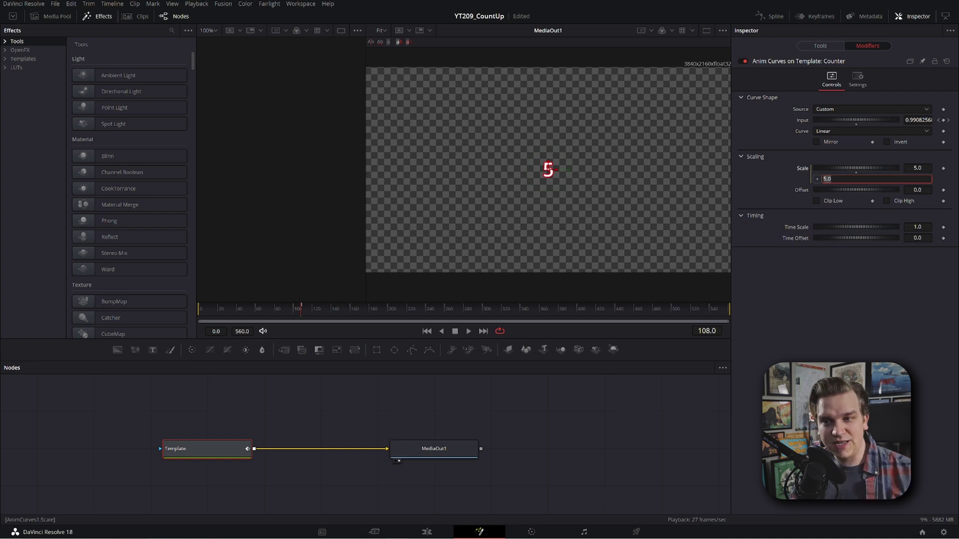
type("Template")
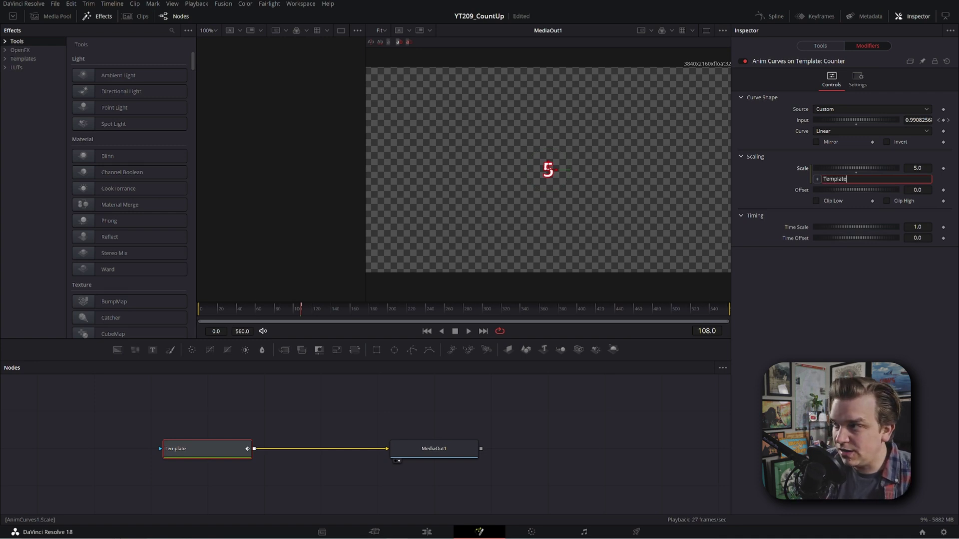
type(".counter")
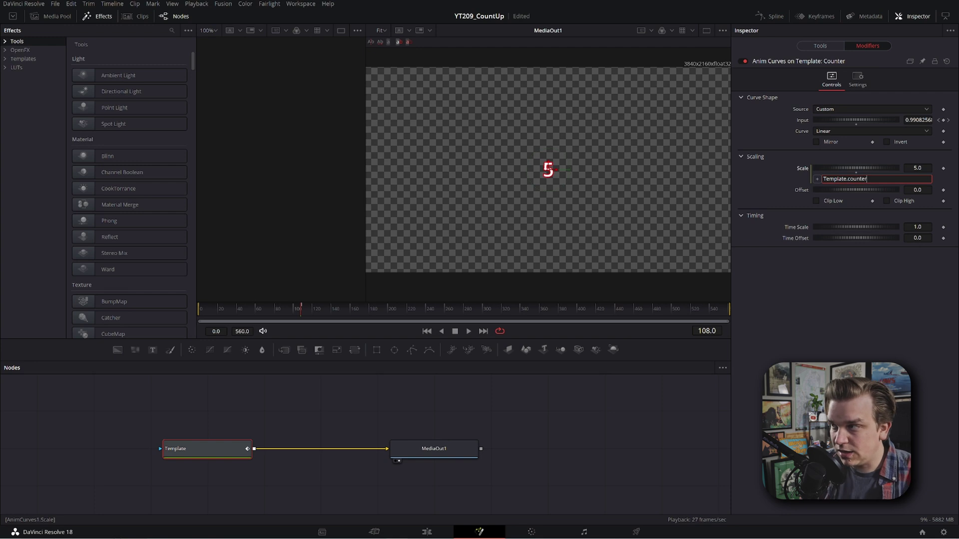
key("BackSpace")
key("BackSpace")
key("BackSpace")
key("BackSpace")
key("BackSpace")
key("BackSpace")
key("BackSpace")
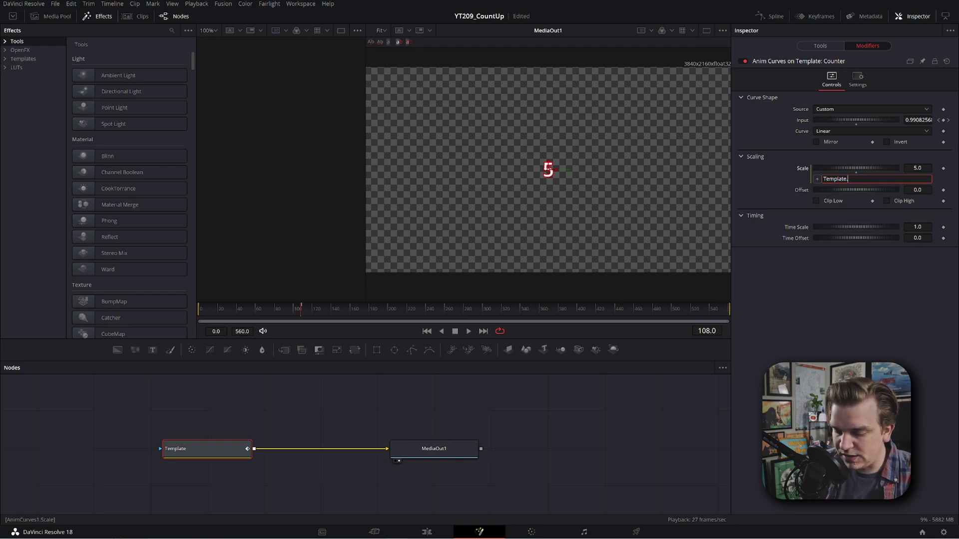
type("CounterCon")
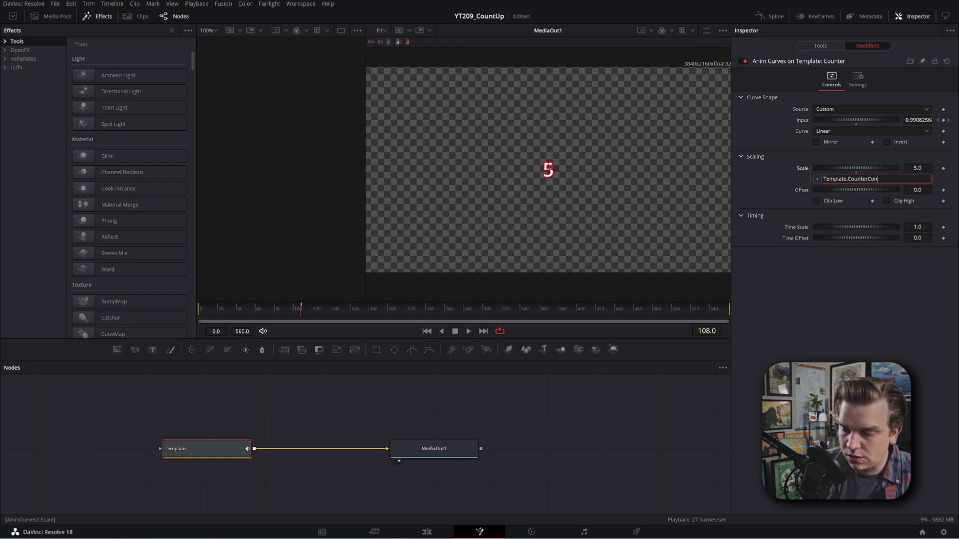
type("trol")
key("Return")
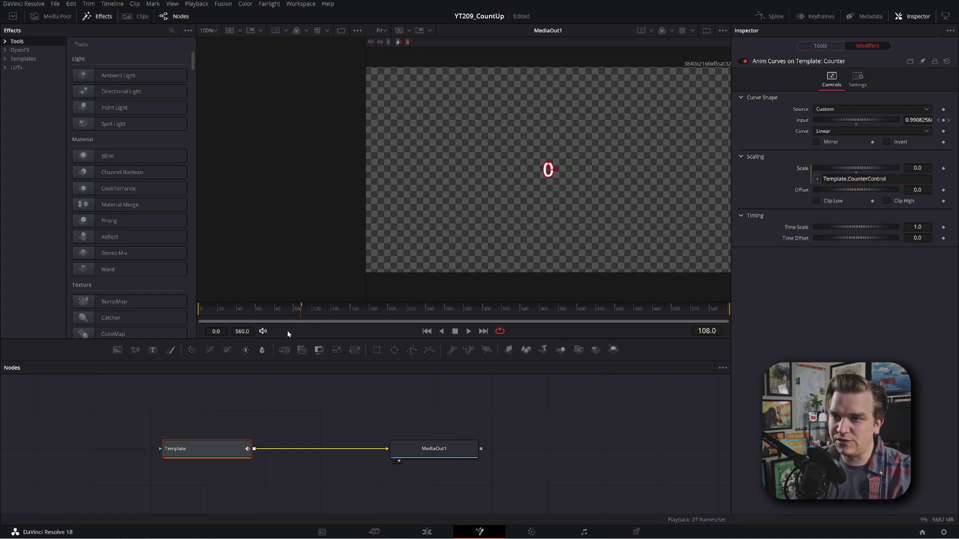
Step: Raise the CounterControl user slider to 3 and play the count-up
left_click(249, 309)
left_click(820, 45)
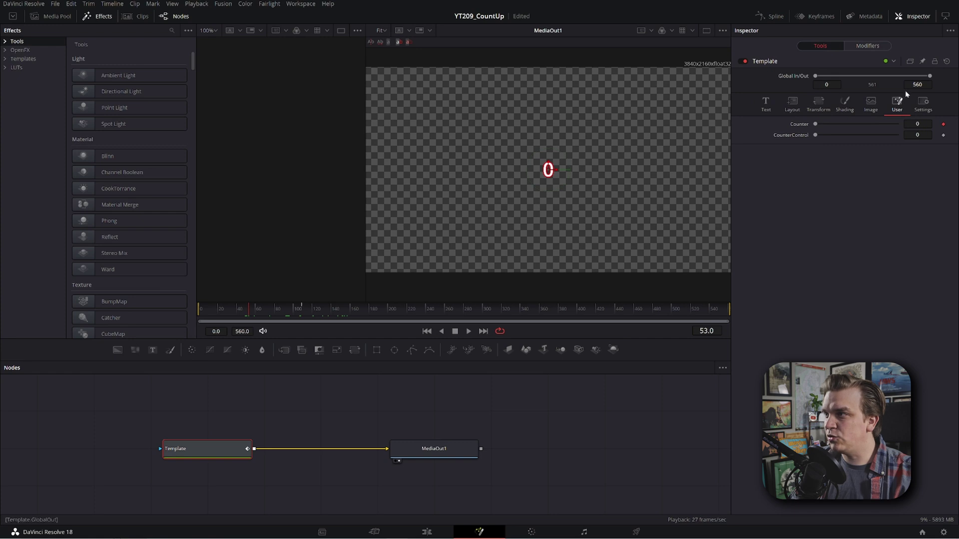
left_click_drag(815, 135, 879, 164)
left_click(201, 310)
key("space")
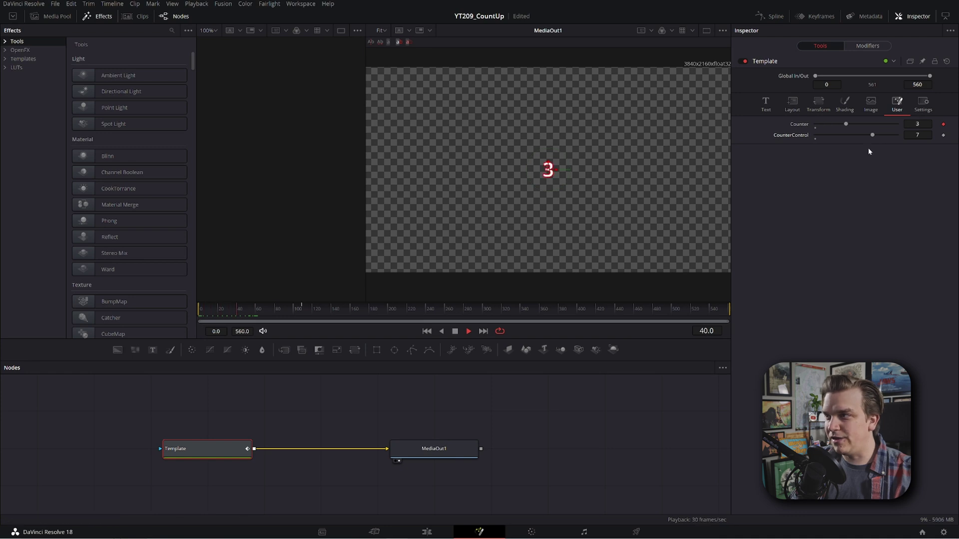
key("space")
Step: Set CounterControl to 200 and replay the count-up from the first frame
left_click(917, 134)
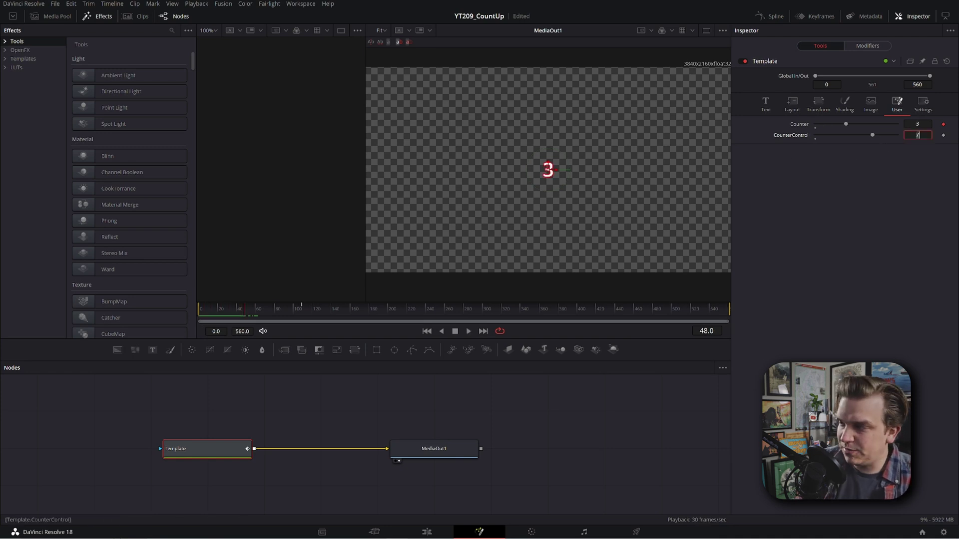
type("200")
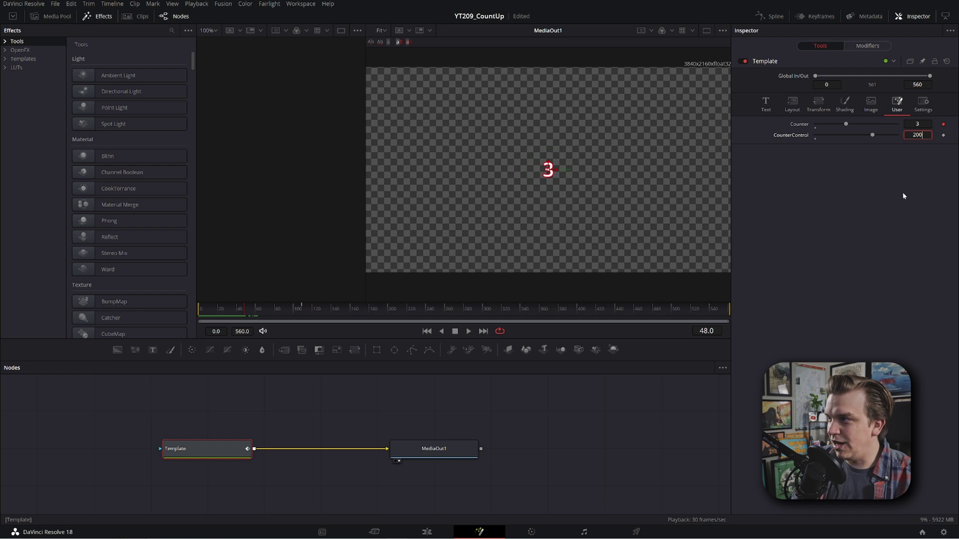
key("Return")
key("Home")
key("space")
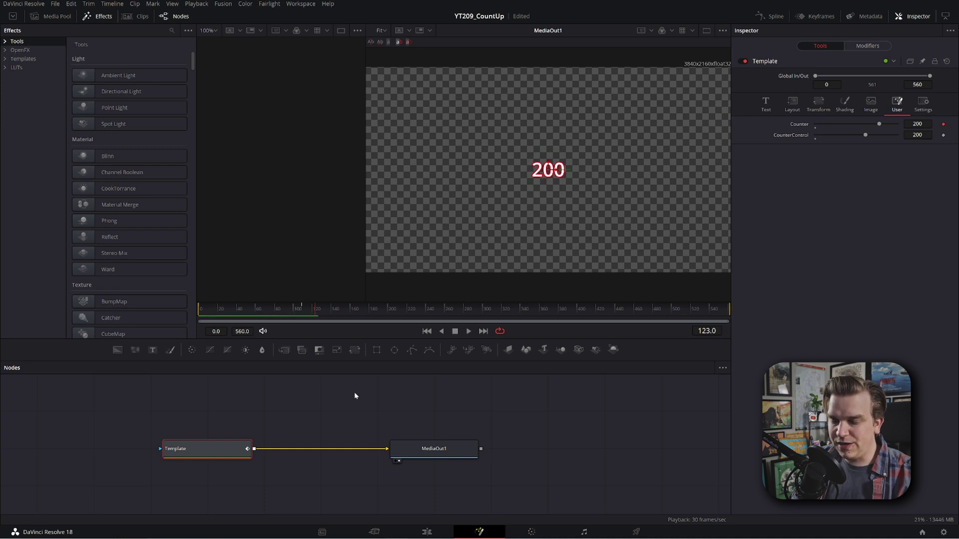
right_click(801, 125)
left_click(773, 173)
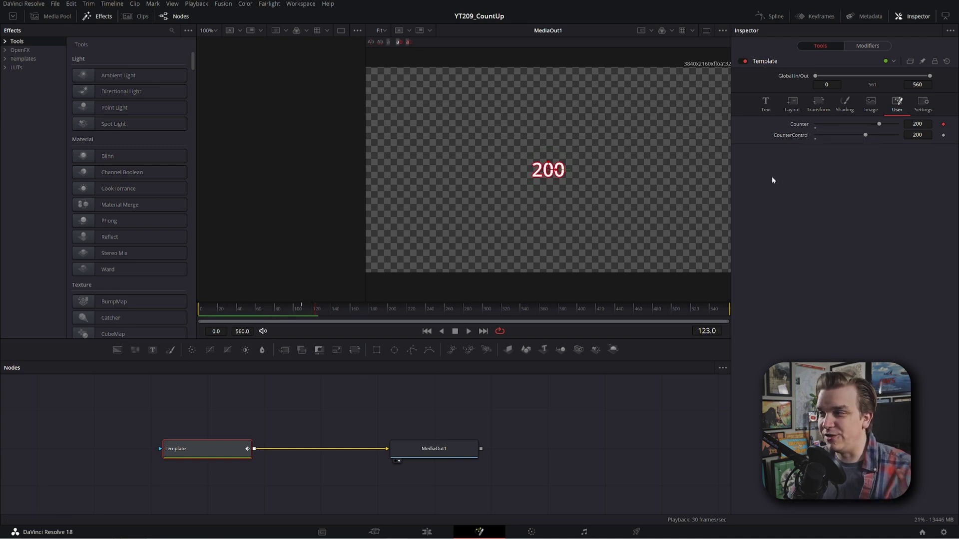
Step: Re-edit the Template's Counter control through Edit Controls, then play and scrub the count
right_click(761, 62)
left_click(795, 166)
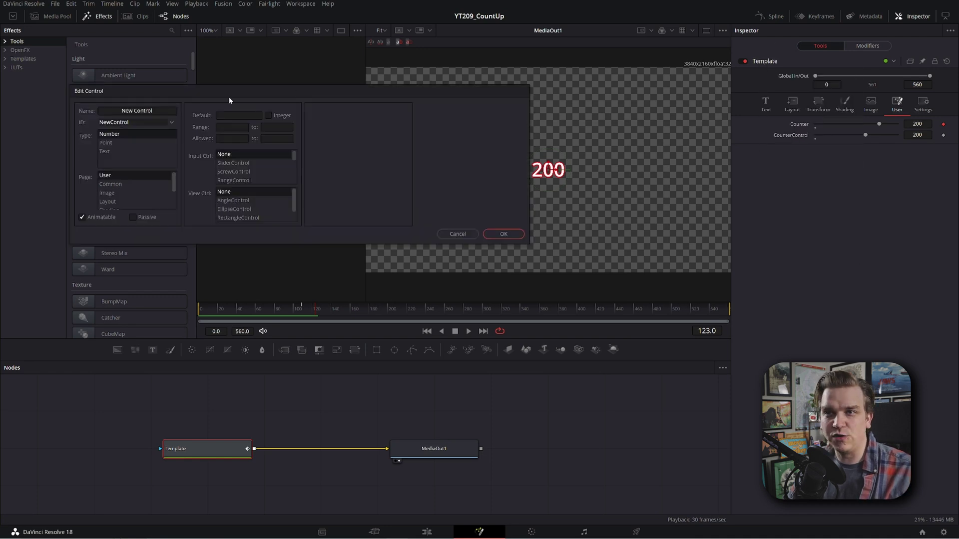
left_click(171, 123)
left_click_drag(220, 142, 218, 280)
left_click(155, 251)
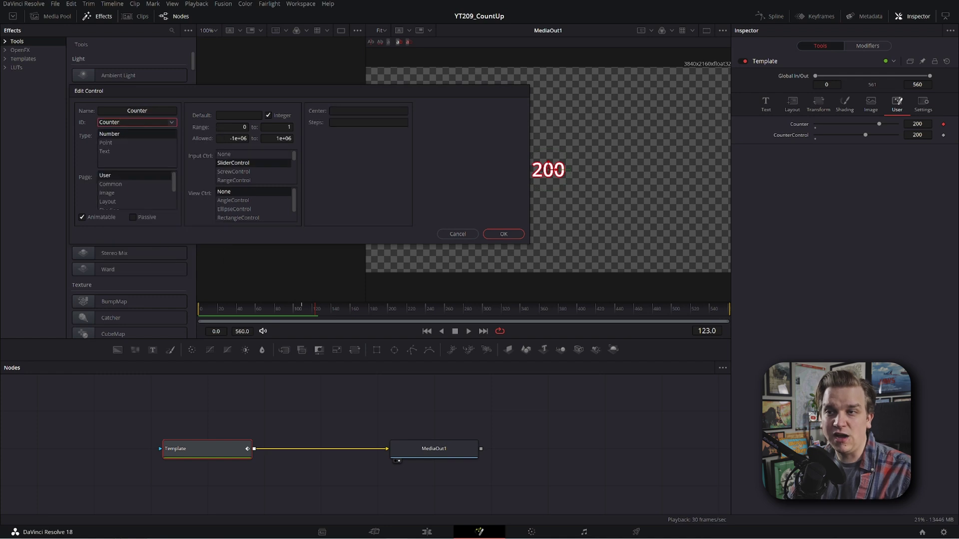
left_click(503, 234)
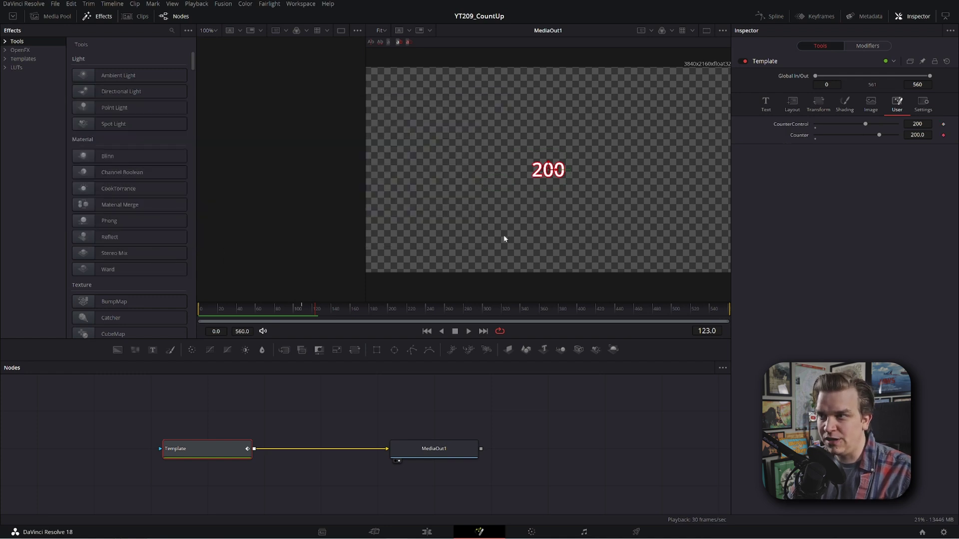
key("space")
left_click_drag(286, 321, 246, 320)
Step: Set CounterControl to 4 and scrub back to frame 43
left_click(917, 124)
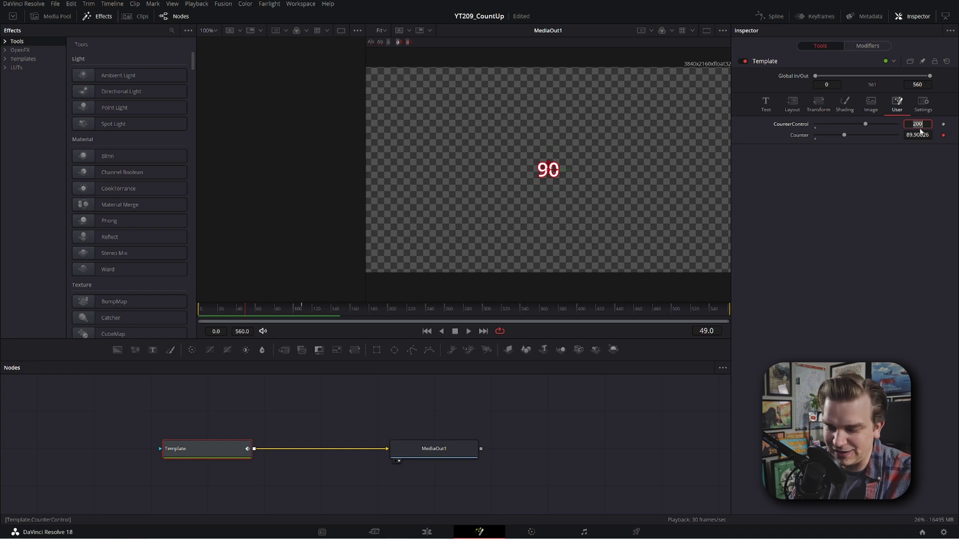
type("4")
key("Return")
left_click_drag(245, 320, 242, 320)
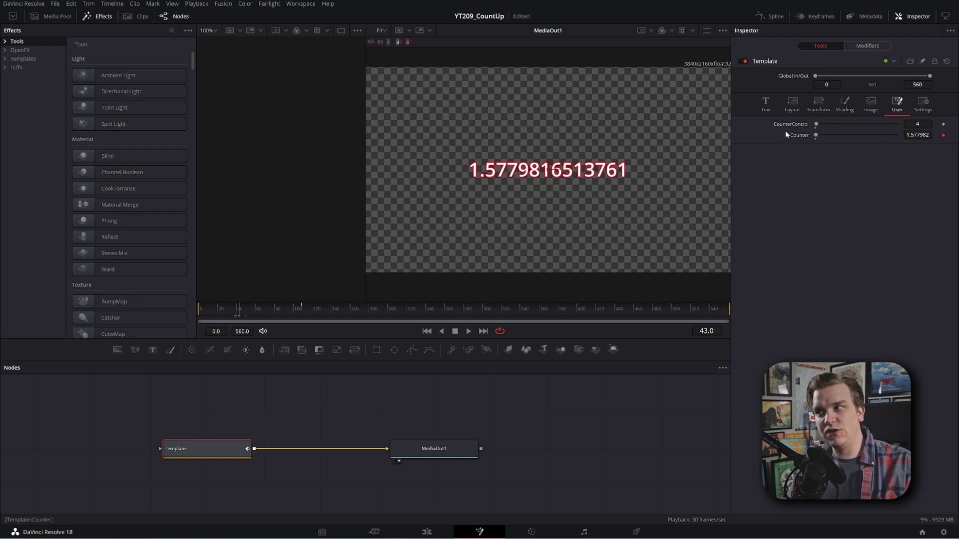
Step: Wrap the title's Counter expression in ceil(), then start replacing ceil with floor
left_click(766, 103)
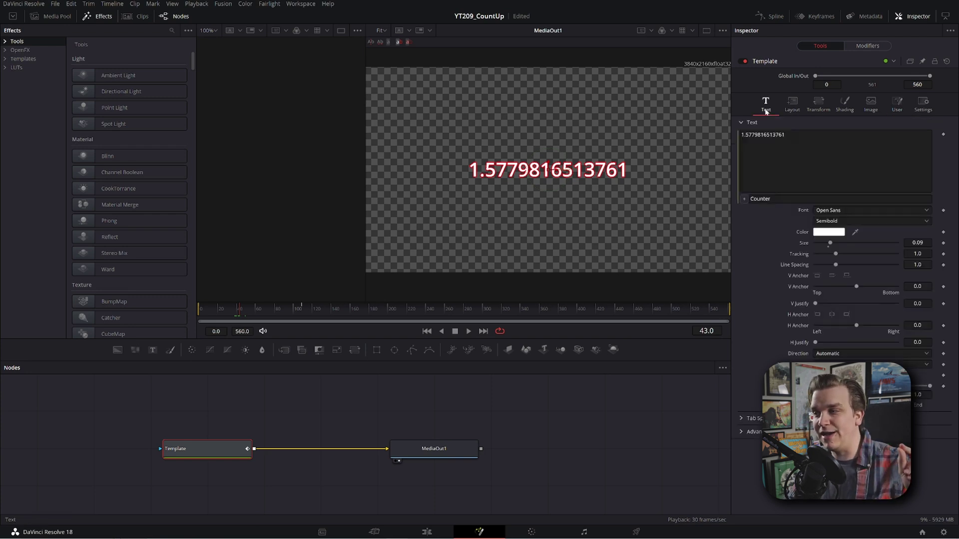
left_click(759, 201)
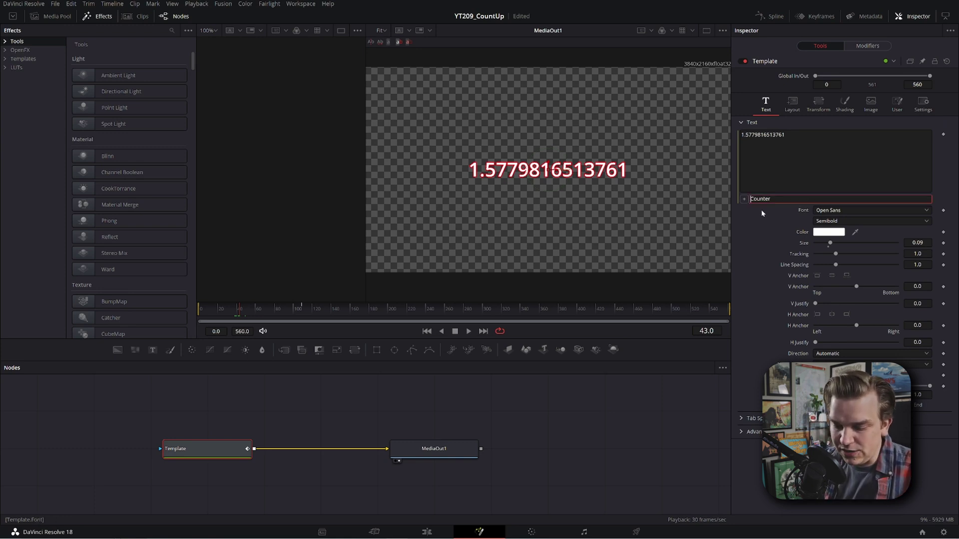
type("ceil")
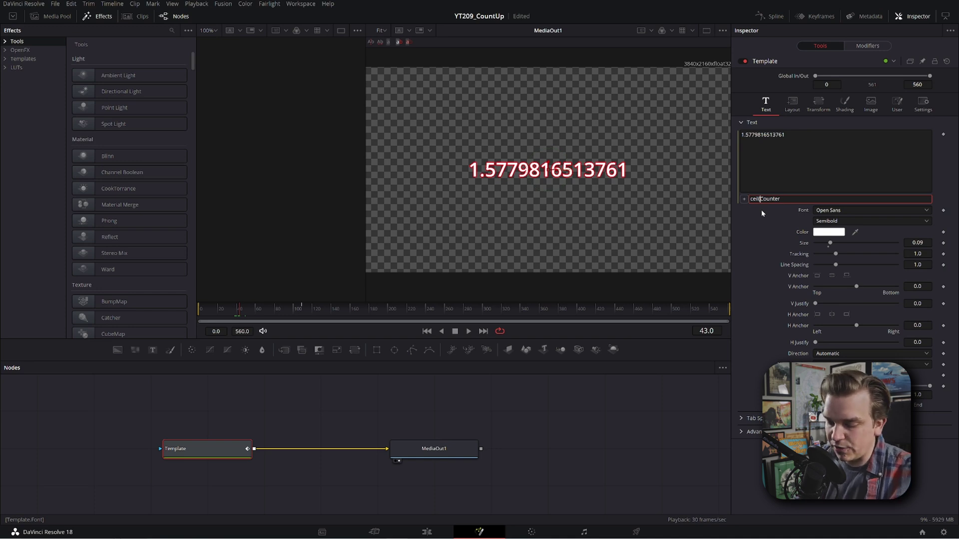
type("(")
key("End")
type(")")
key("Return")
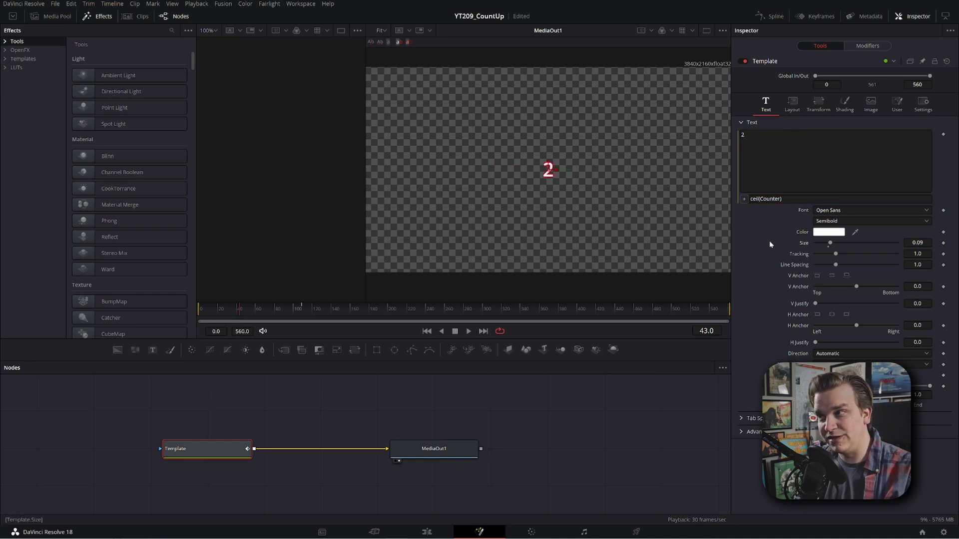
left_click(758, 198)
key("BackSpace")
key("BackSpace")
key("BackSpace")
key("BackSpace")
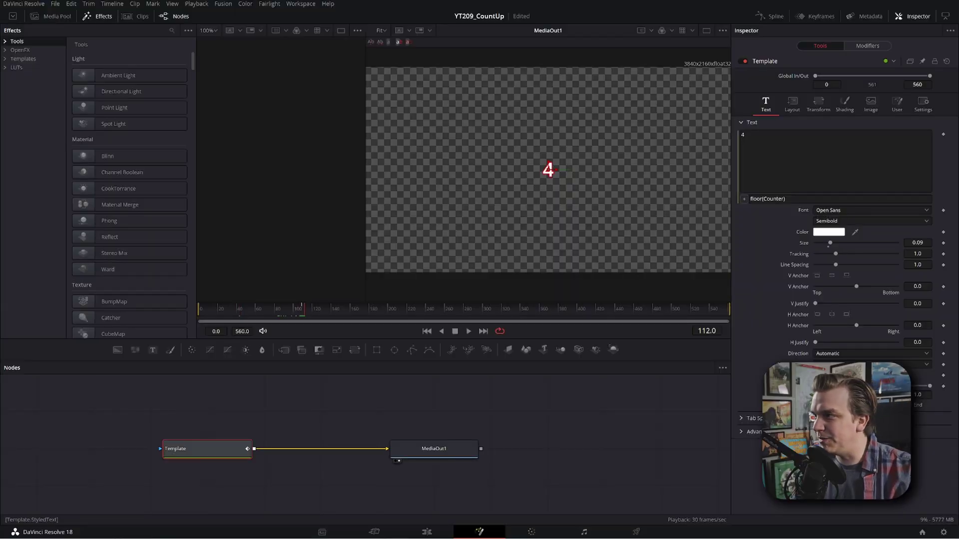
Step: Set CounterControl to 200 in the User controls
left_click(896, 103)
left_click(917, 123)
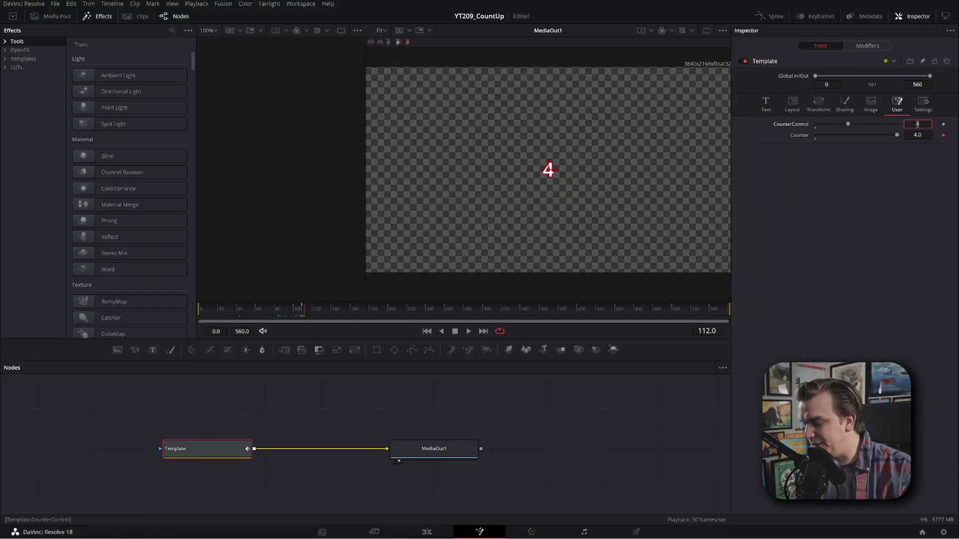
type("200")
key("Return")
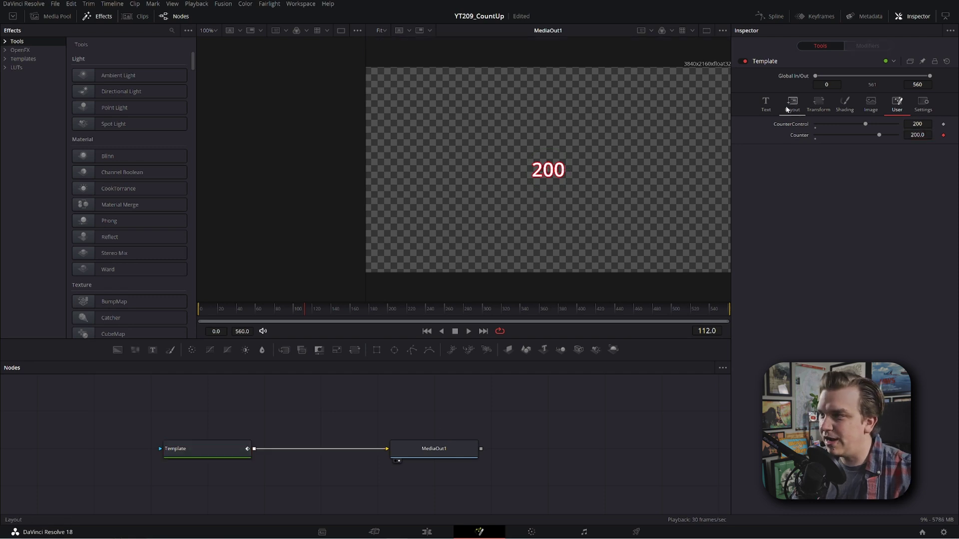
Step: Change the title expression to "$" .. floor(Counter)
left_click(765, 106)
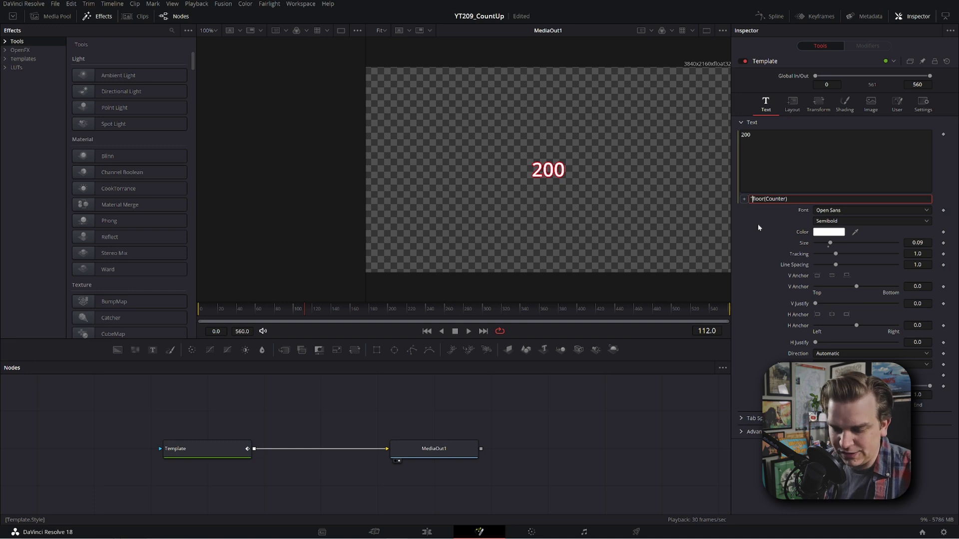
type("\"4")
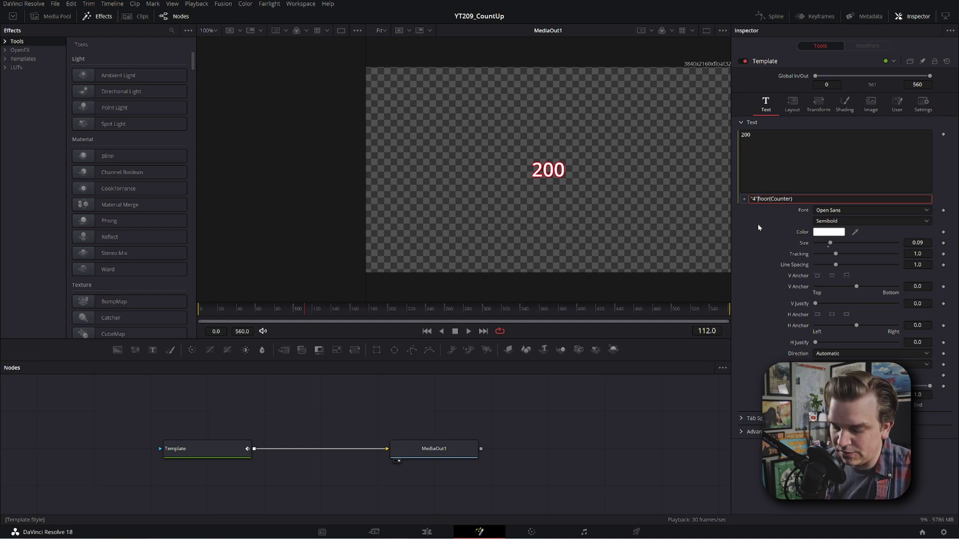
type(" ..")
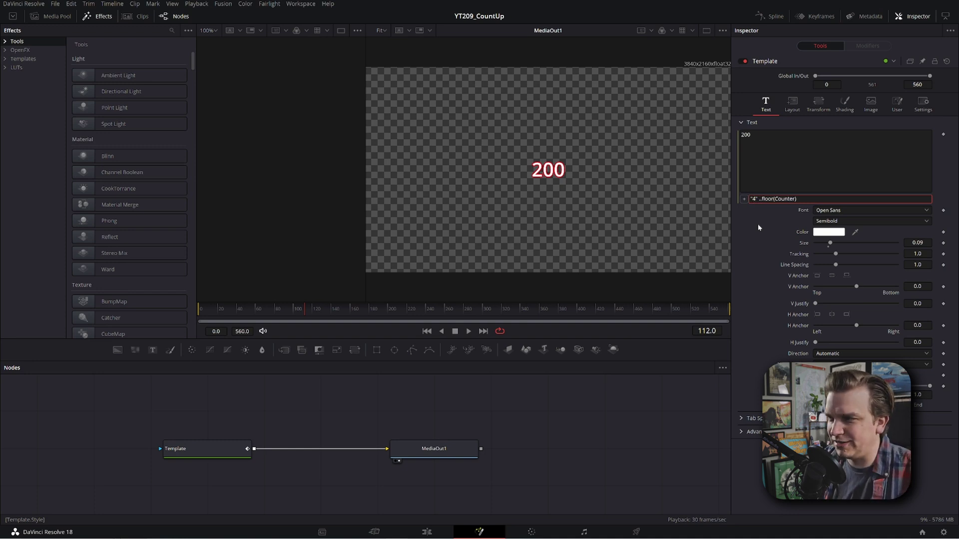
key("BackSpace")
type("$")
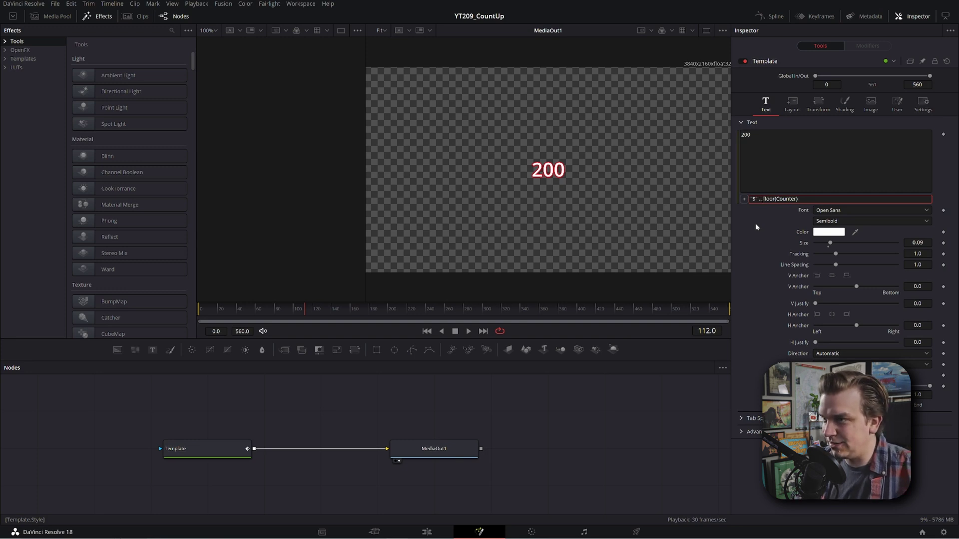
key("Return")
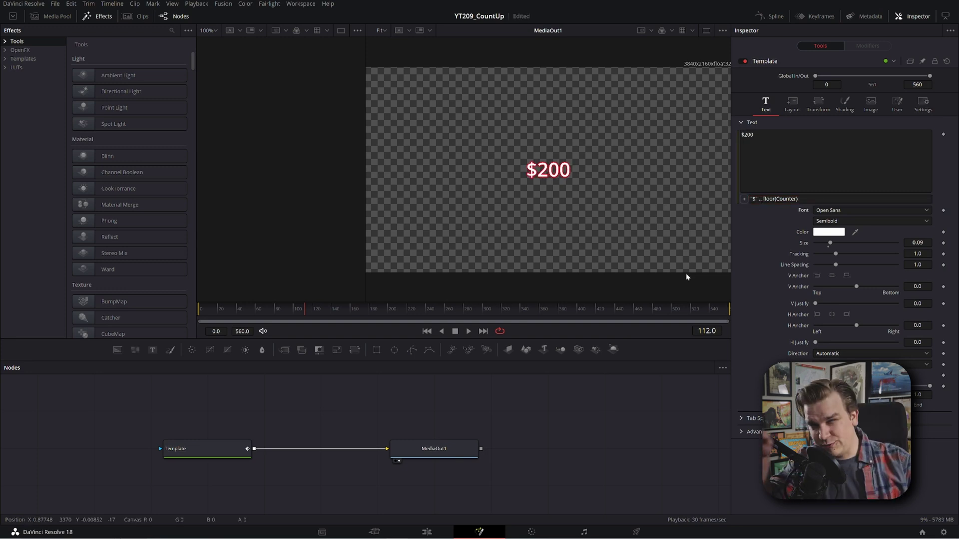
Step: Play the count-up to frame 70, then select the dollar sign in the expression
left_click(225, 310)
key("space")
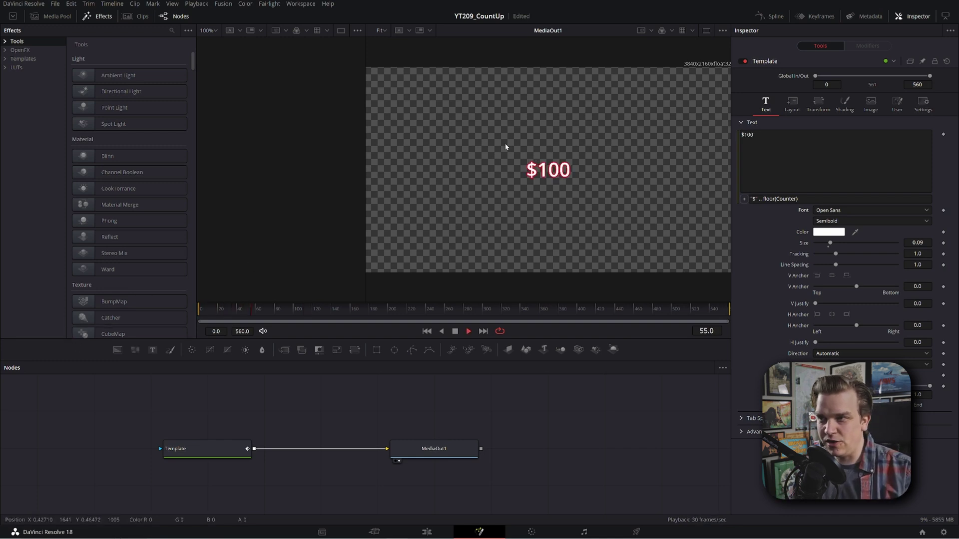
key("space")
left_click(755, 199)
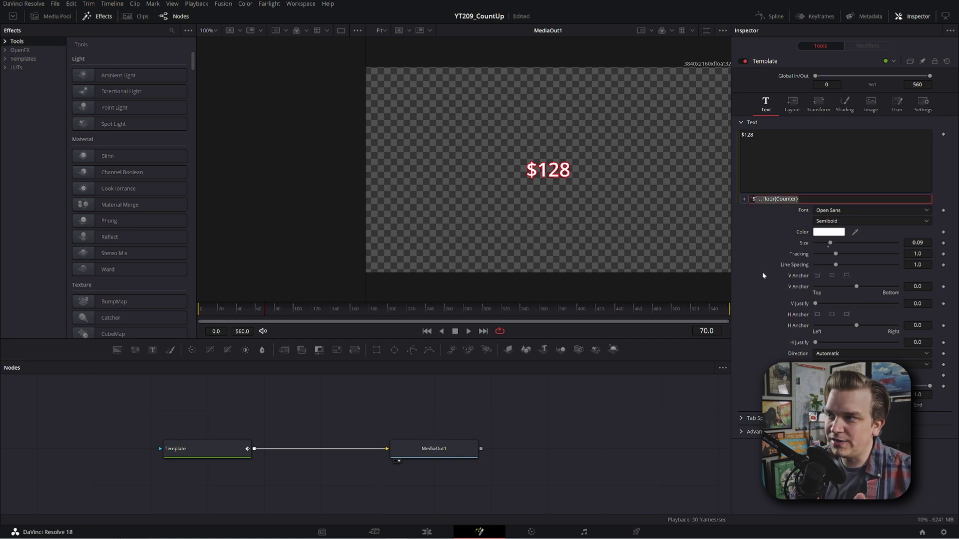
key("End")
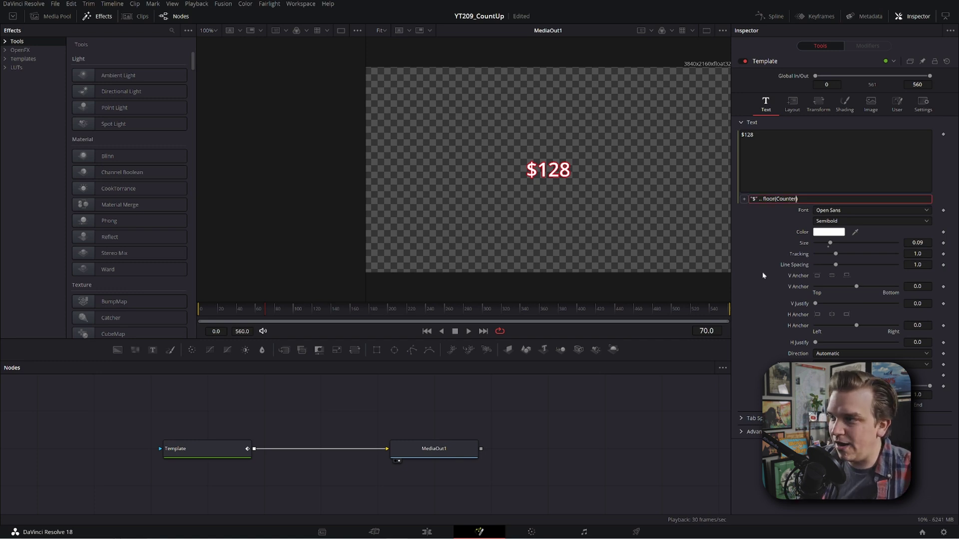
left_click(748, 204)
Step: Test "&" as the expression prefix instead of the dollar sign
key("BackSpace")
type("&")
key("Return")
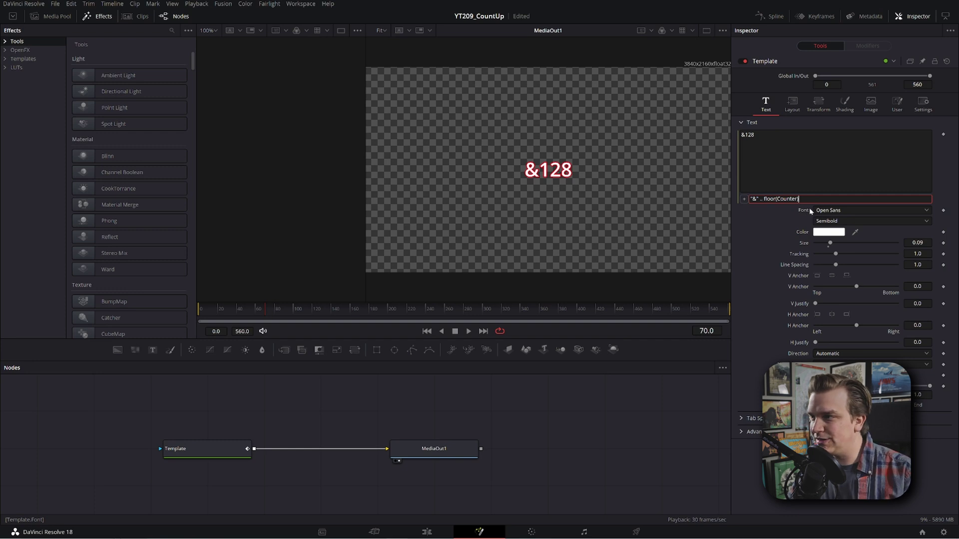
Step: Restore the "$" prefix and append .. " more $" to the expression
left_click(761, 203)
key("BackSpace")
type("$")
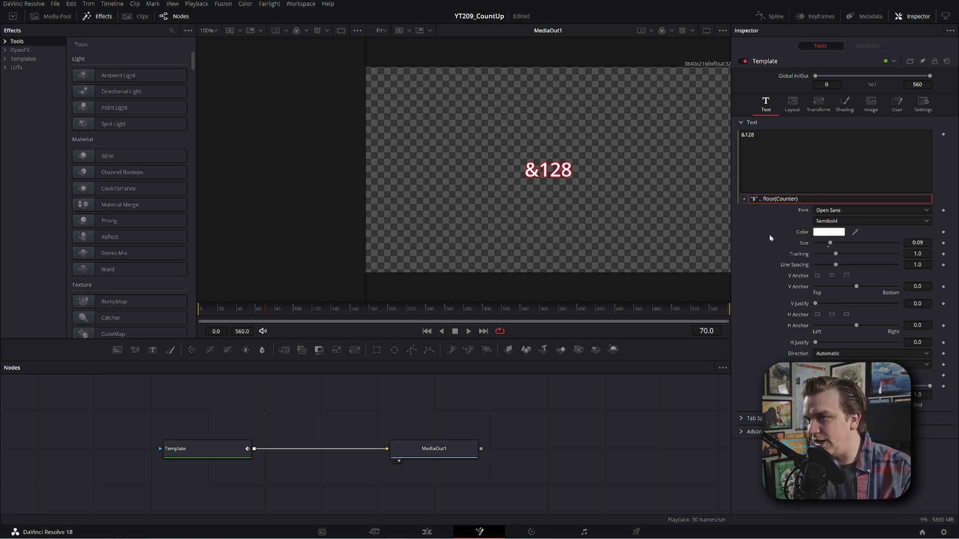
key("Return")
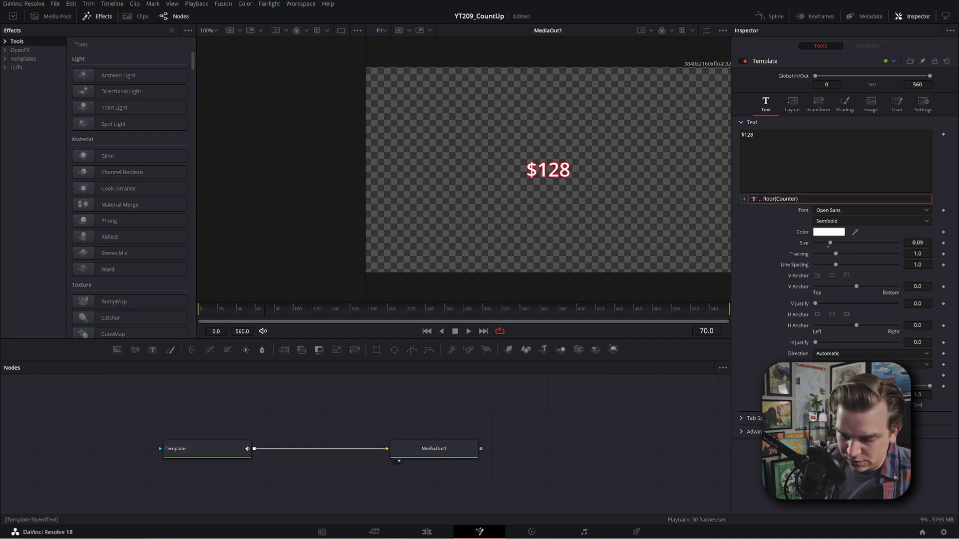
type(".. \" more $")
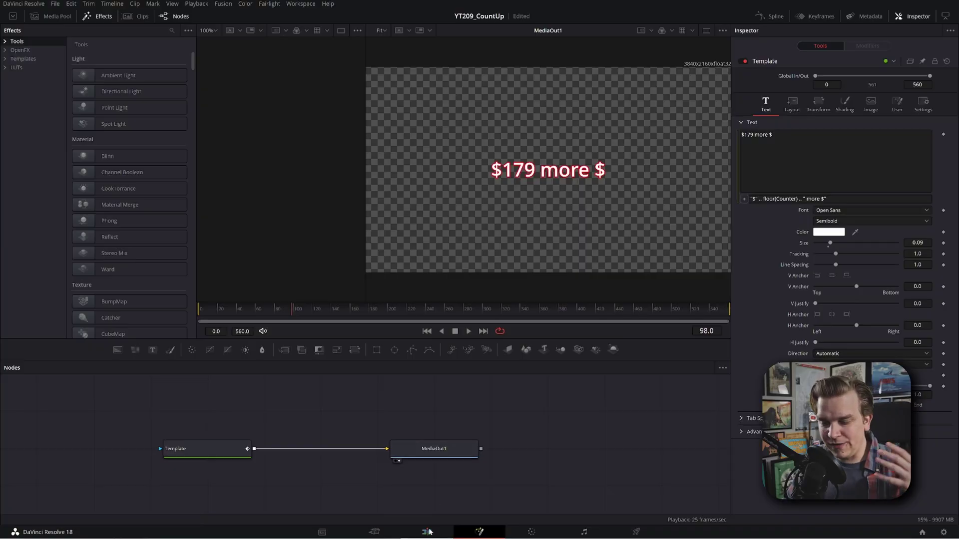
Step: On the Edit page, drag CounterControl to 230 and play the title up to $230 more $
left_click(428, 532)
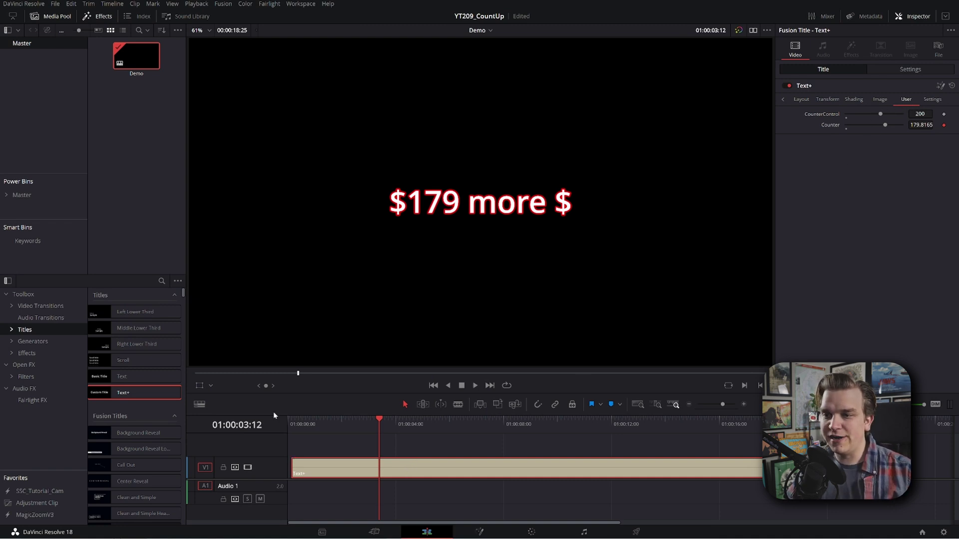
left_click_drag(312, 424, 300, 425)
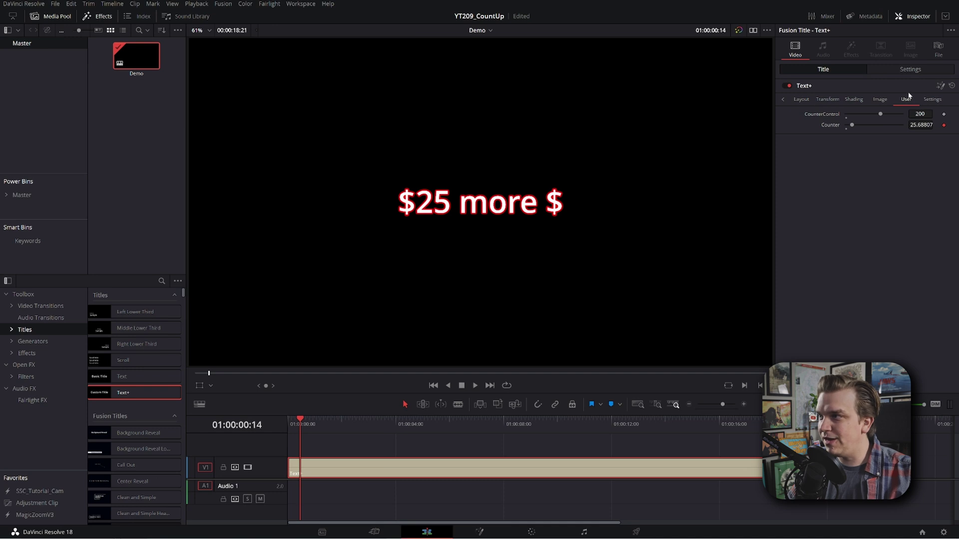
mouse_move(880, 113)
left_mouse_down()
mouse_move(866, 114)
mouse_move(886, 113)
left_mouse_up()
left_click(291, 422)
key("space")
key("space")
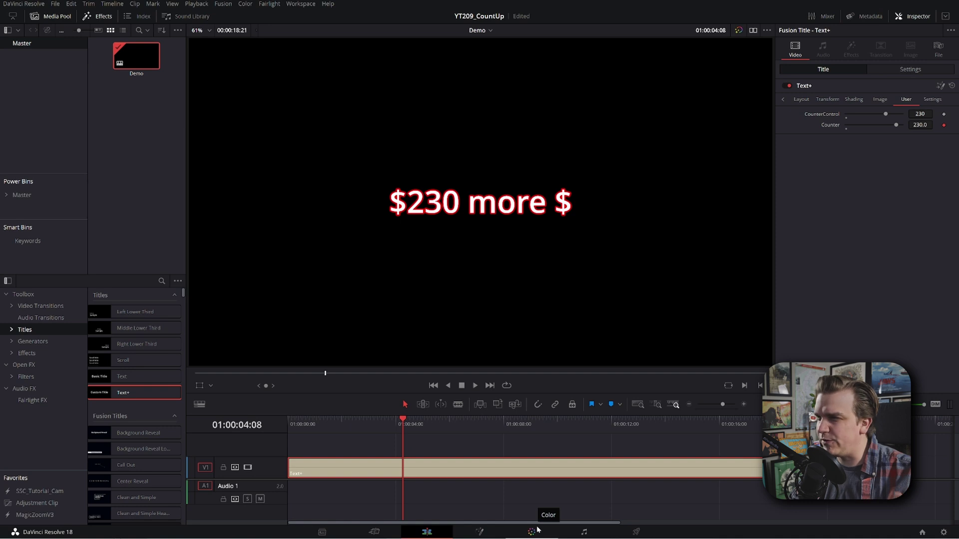
Step: Replace the expression's leading "$" with a new text prefix
left_click(783, 99)
left_click(800, 100)
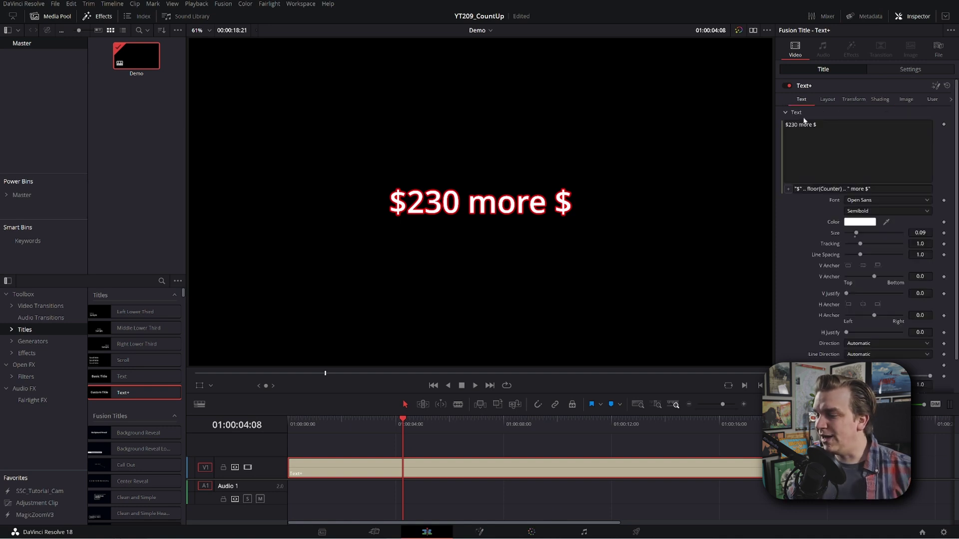
left_click(798, 189)
key("BackSpace")
type("dfkjhdfgkjdfg")
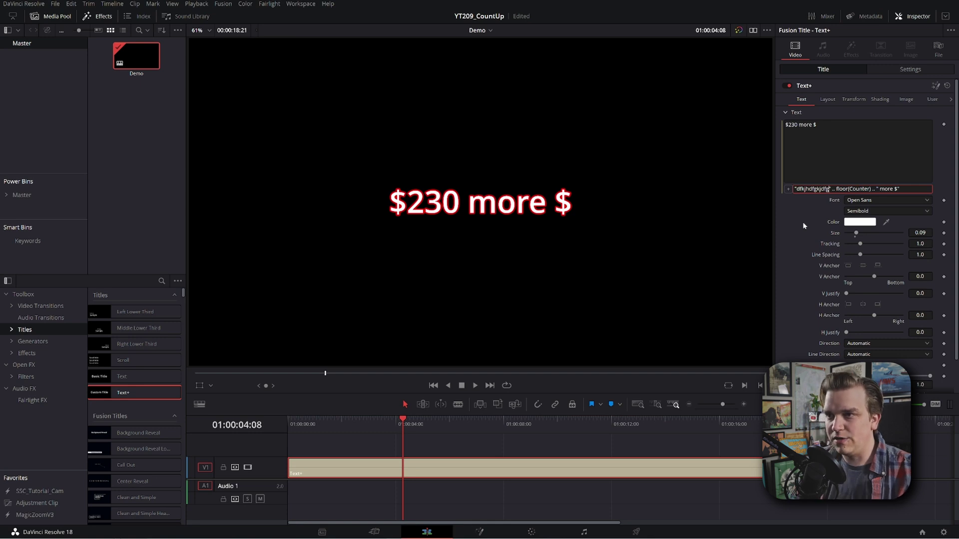
key("Return")
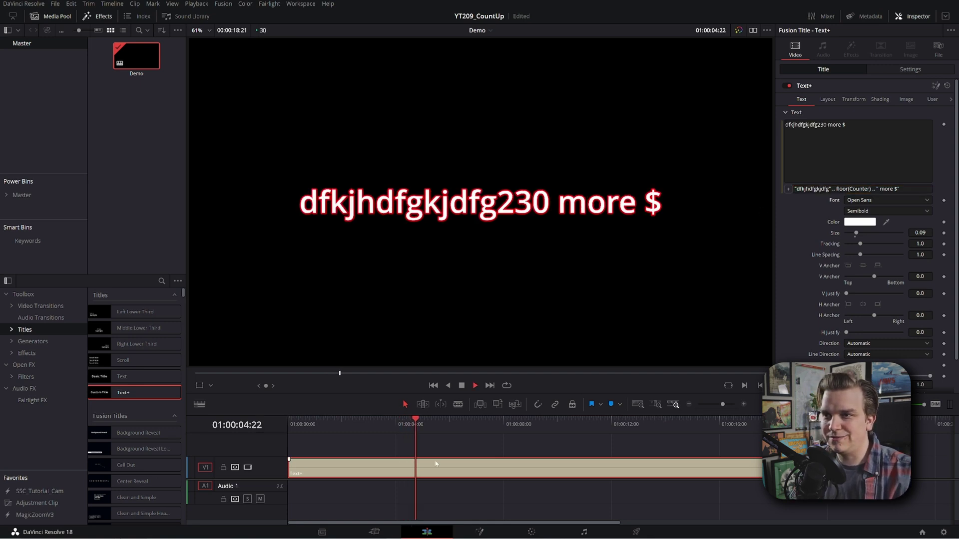
Step: Play the title from the start, then drag the Text+ title into the demo Power Bin
key("Home")
key("space")
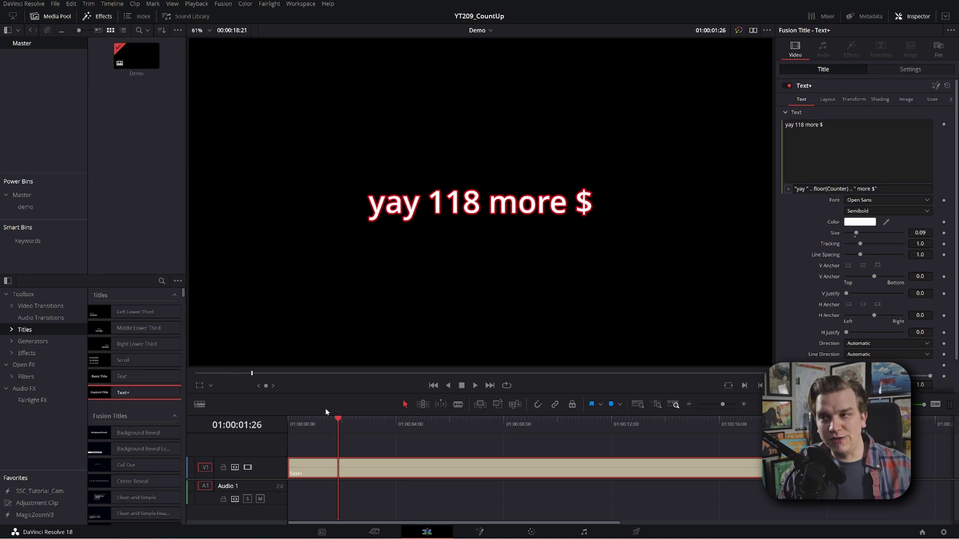
left_click(25, 207)
left_click_drag(381, 478, 131, 97)
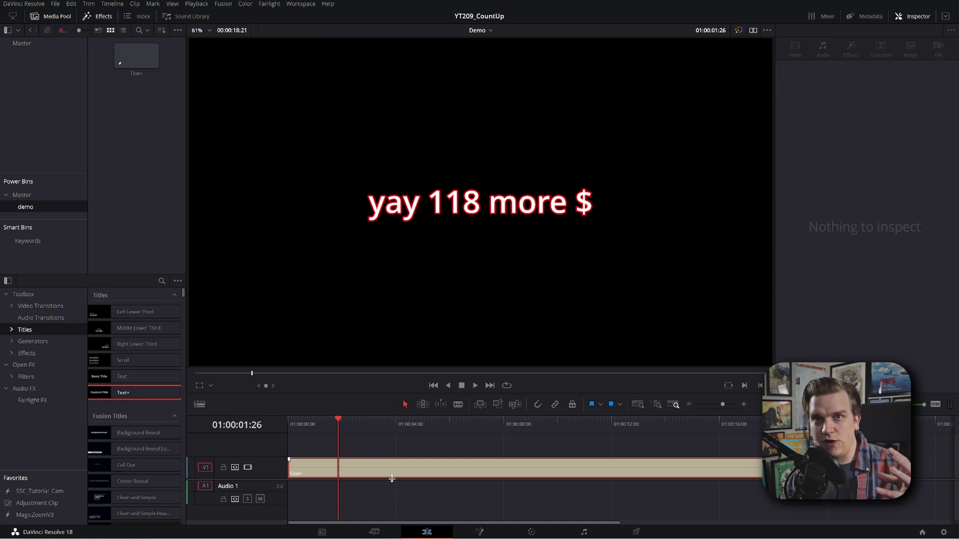